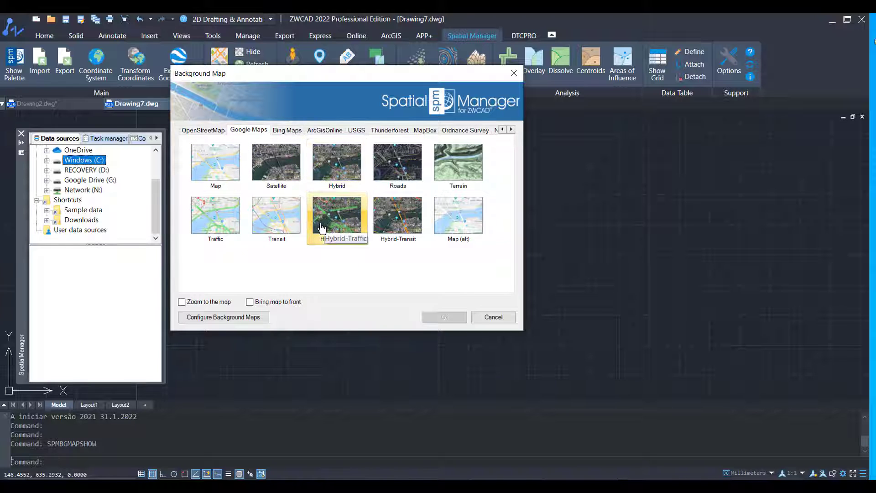
Display the Google Maps Hybrid background map and accept the automatically configured coordinate reference system.
{"action": "left_click", "coordinate": [336, 162]}
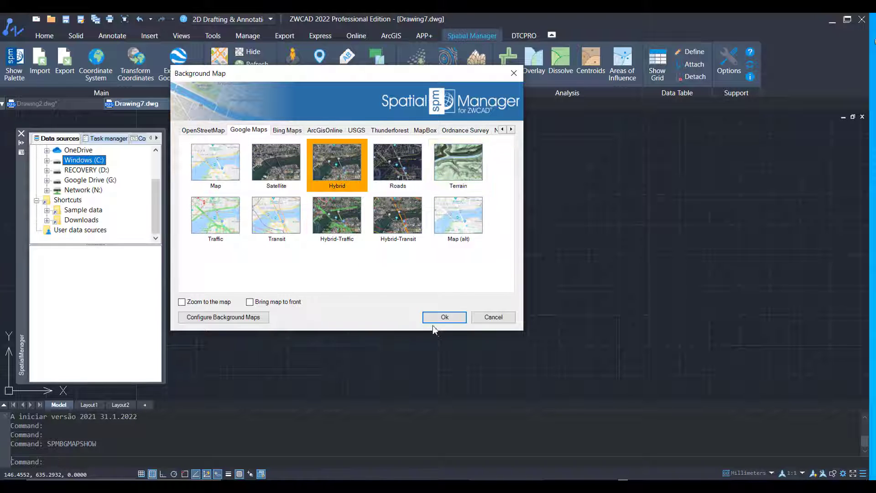
{"action": "left_click", "coordinate": [446, 316]}
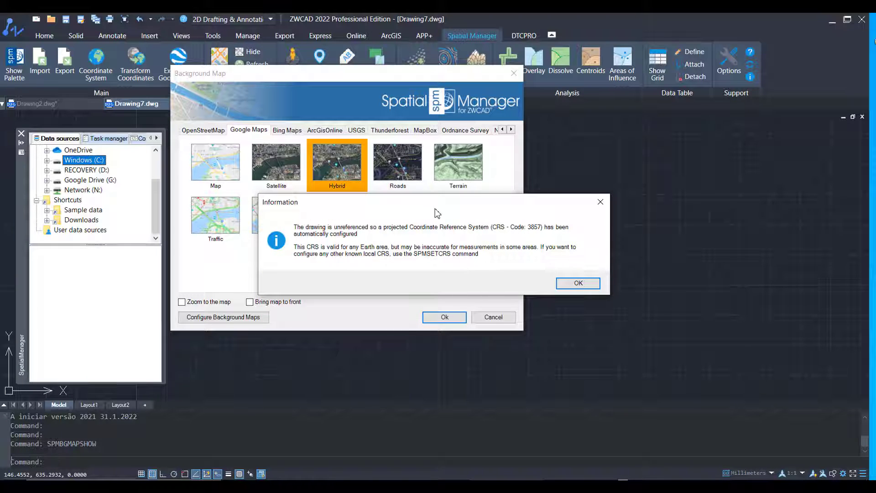
{"action": "left_click", "coordinate": [586, 284]}
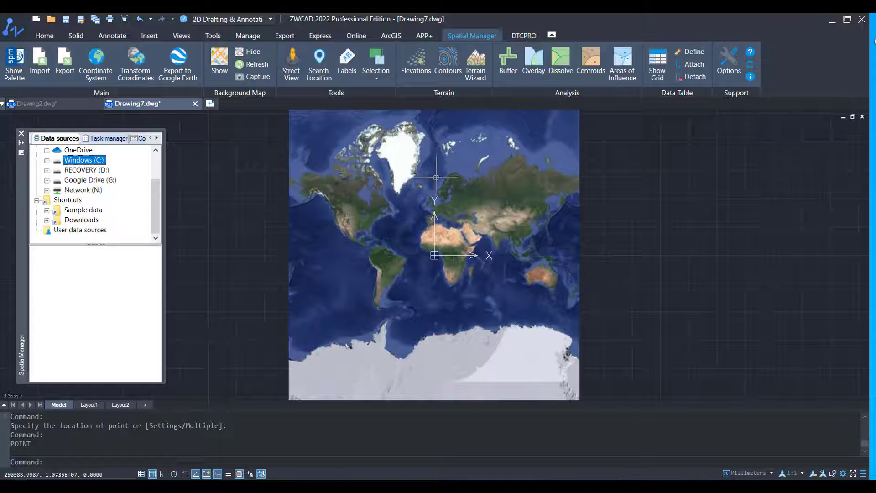
Locate the hilly terrain around Baloiço Panorâmico de Esporões, southeast of Braga, on the background map.
{"action": "scroll", "coordinate": [408, 274], "scroll_direction": "up", "scroll_amount": 6}
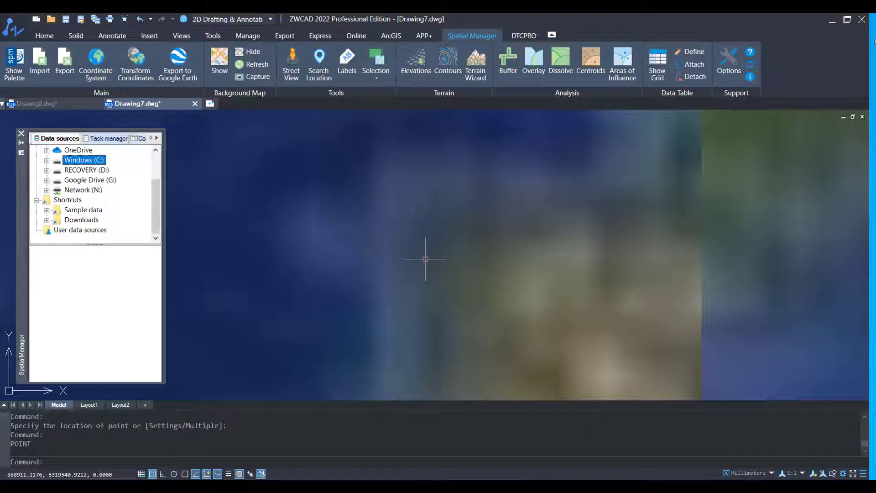
{"action": "scroll", "coordinate": [426, 259], "scroll_direction": "down", "scroll_amount": 5}
{"action": "scroll", "coordinate": [419, 289], "scroll_direction": "up", "scroll_amount": 3}
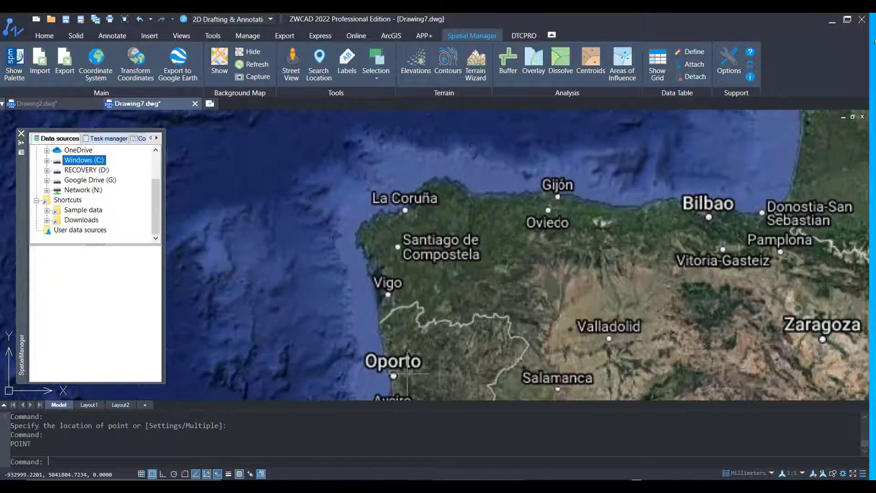
{"action": "scroll", "coordinate": [407, 373], "scroll_direction": "up", "scroll_amount": 2}
{"action": "scroll", "coordinate": [407, 373], "scroll_direction": "up", "scroll_amount": 8}
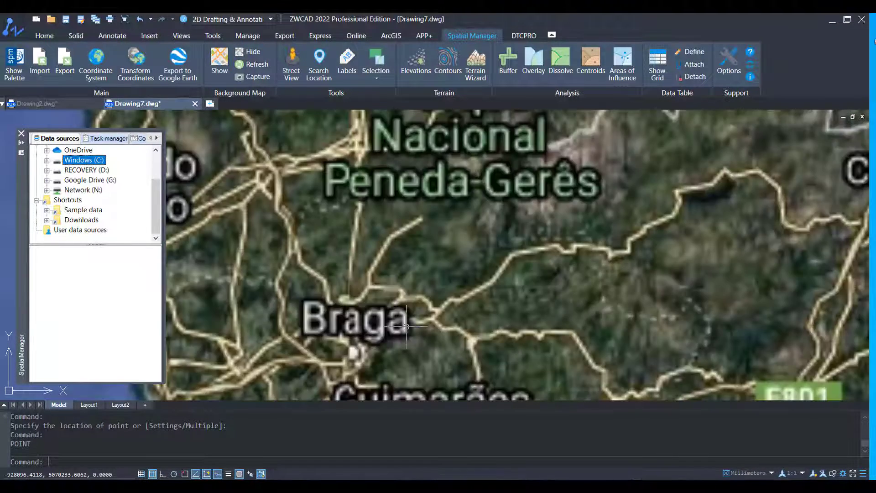
{"action": "scroll", "coordinate": [387, 339], "scroll_direction": "down", "scroll_amount": 3}
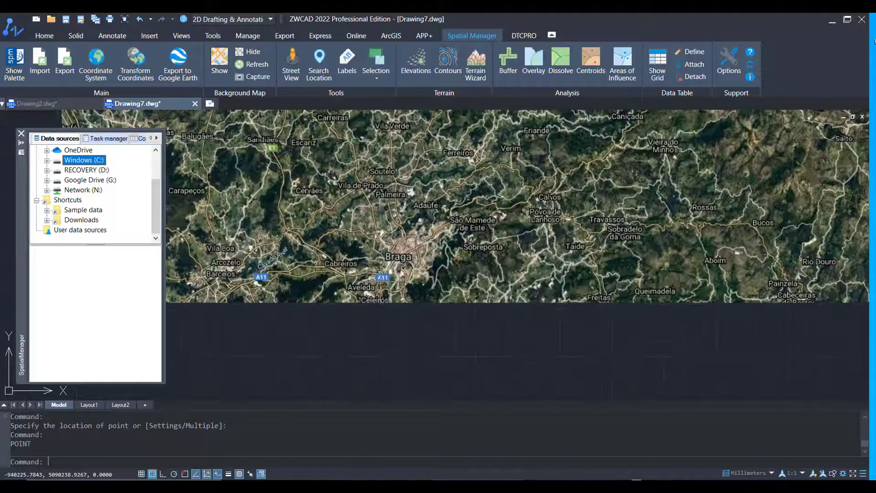
{"action": "scroll", "coordinate": [451, 287], "scroll_direction": "up", "scroll_amount": 3}
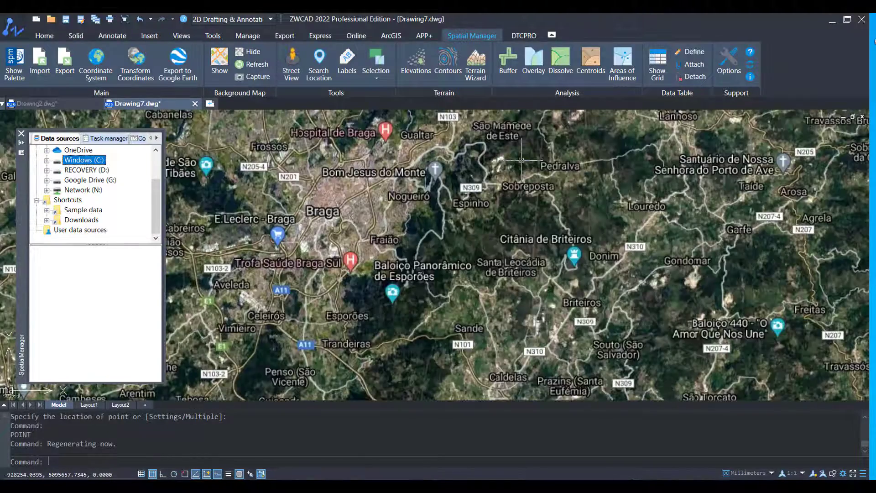
{"action": "middle_click_drag", "start_coordinate": [505, 127], "coordinate": [512, 185]}
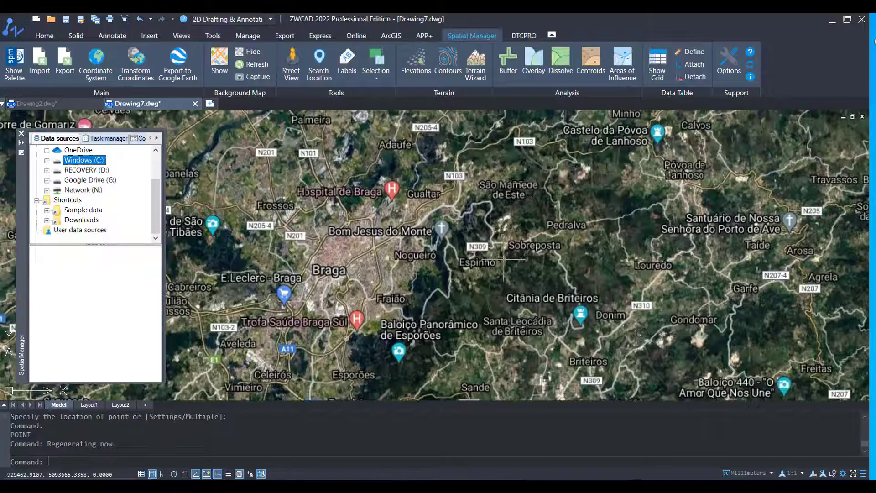
{"action": "scroll", "coordinate": [474, 277], "scroll_direction": "up", "scroll_amount": 2}
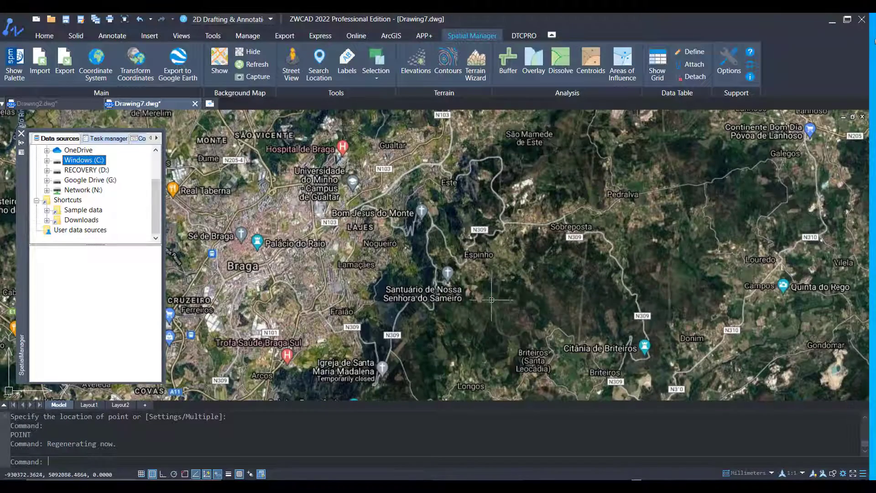
{"action": "middle_click_drag", "start_coordinate": [496, 293], "coordinate": [550, 197]}
{"action": "scroll", "coordinate": [484, 286], "scroll_direction": "up", "scroll_amount": 2}
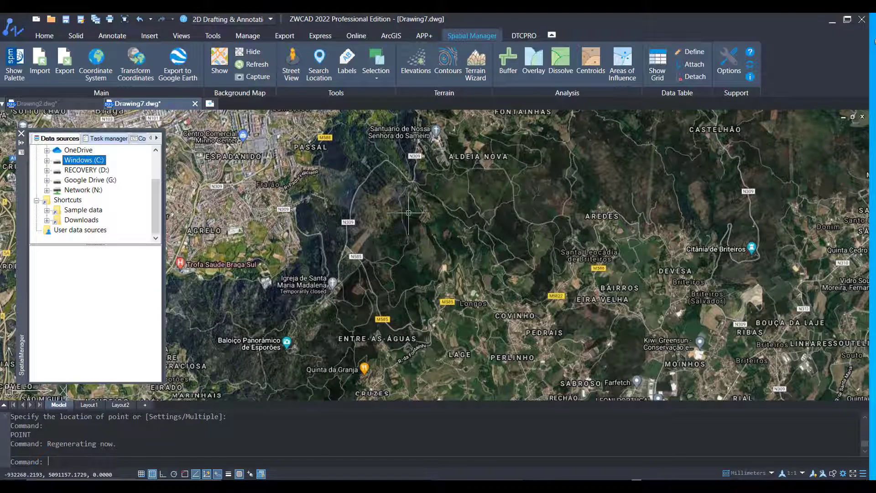
{"action": "middle_click_drag", "start_coordinate": [408, 214], "coordinate": [501, 220]}
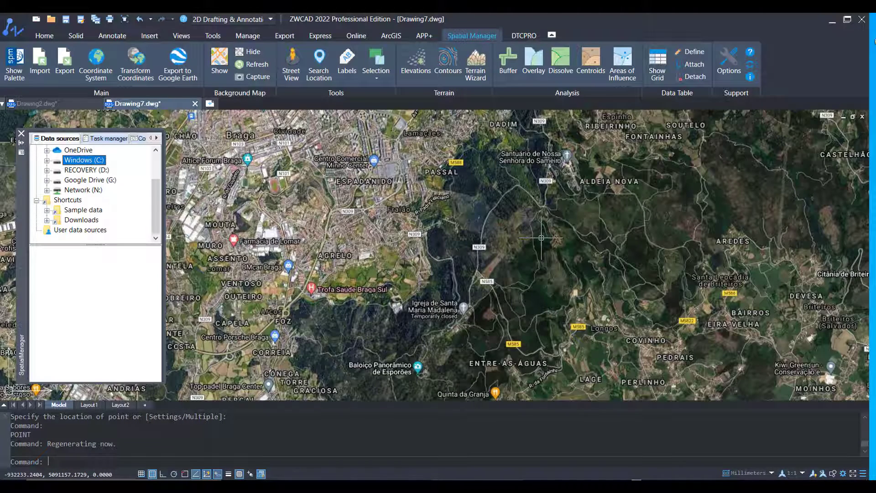
{"action": "middle_click_drag", "start_coordinate": [409, 332], "coordinate": [564, 227]}
{"action": "scroll", "coordinate": [541, 280], "scroll_direction": "up", "scroll_amount": 3}
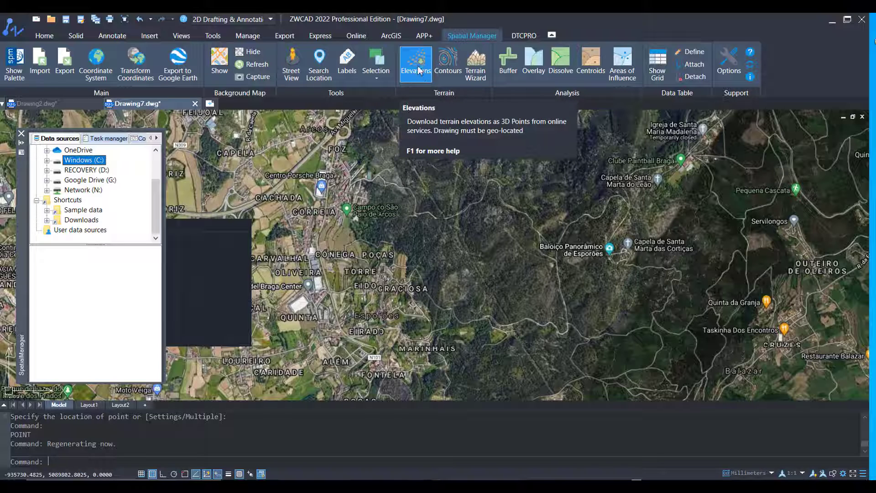
Start an online terrain elevations download for a rectangle about 1880 by 1480 units enclosing the hillside at Baloiço Panorâmico de Esporões.
{"action": "left_click", "coordinate": [420, 71]}
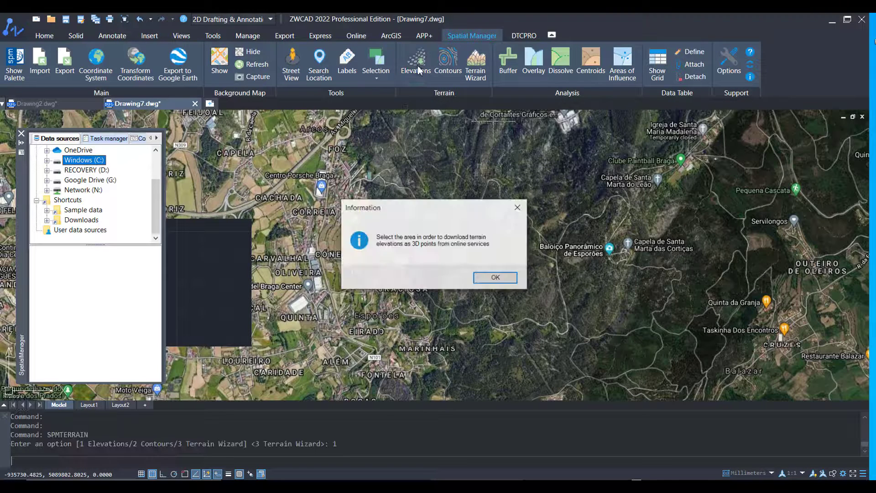
{"action": "left_click", "coordinate": [501, 282]}
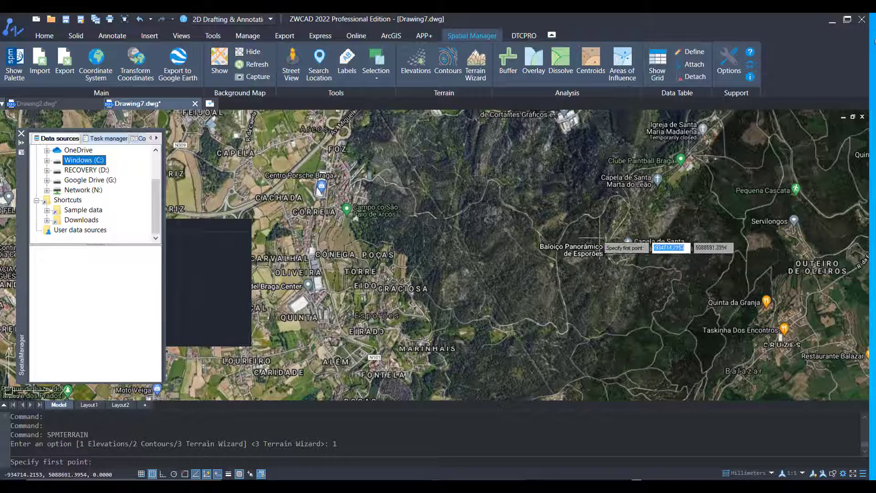
{"action": "left_click", "coordinate": [438, 148]}
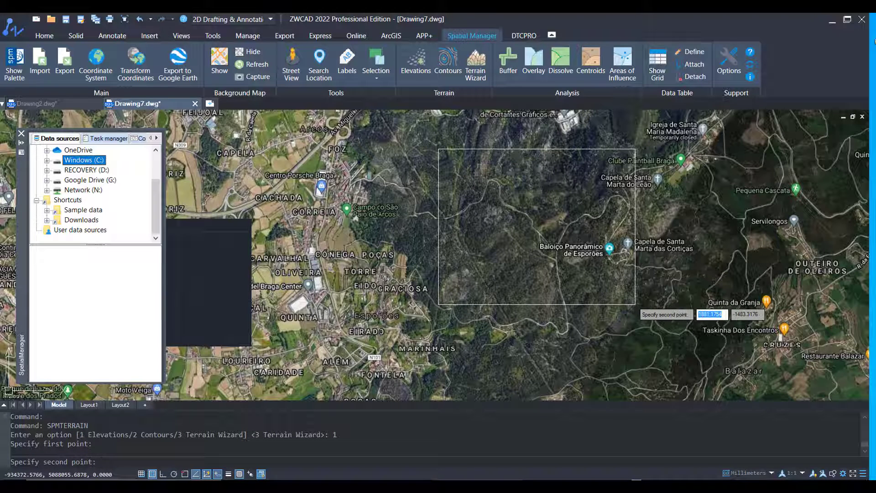
{"action": "left_click", "coordinate": [635, 305]}
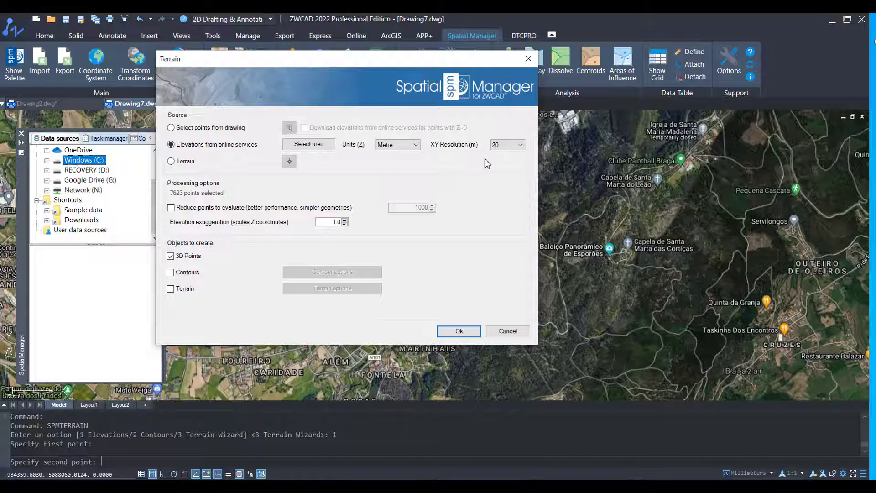
Set the XY resolution to 75 m and create contours instead of 3D points.
{"action": "left_click", "coordinate": [520, 147]}
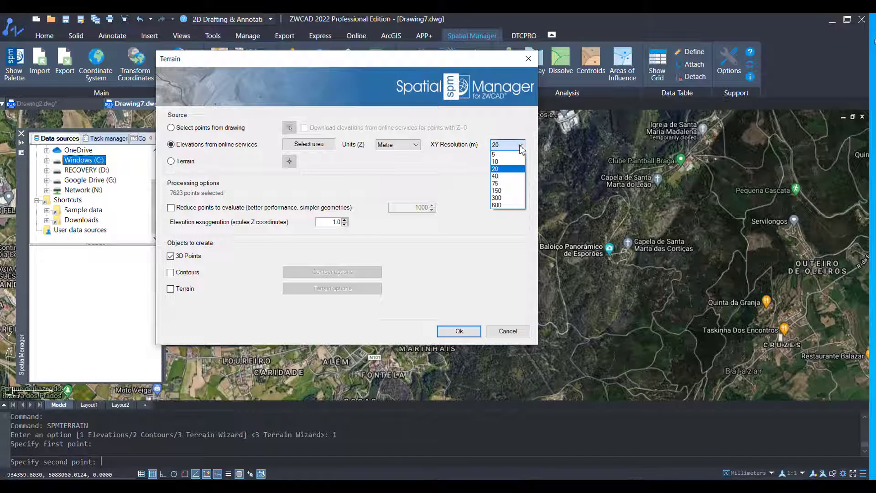
{"action": "left_click", "coordinate": [504, 184]}
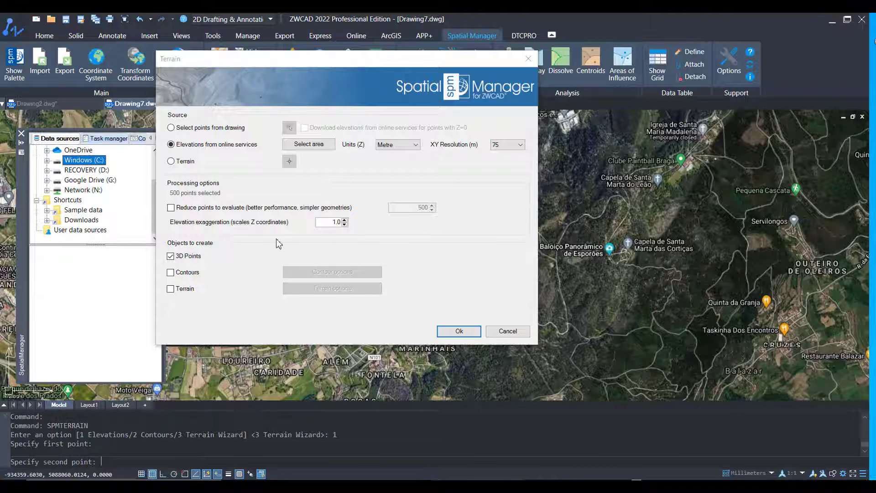
{"action": "left_click", "coordinate": [189, 256]}
{"action": "left_click", "coordinate": [189, 272]}
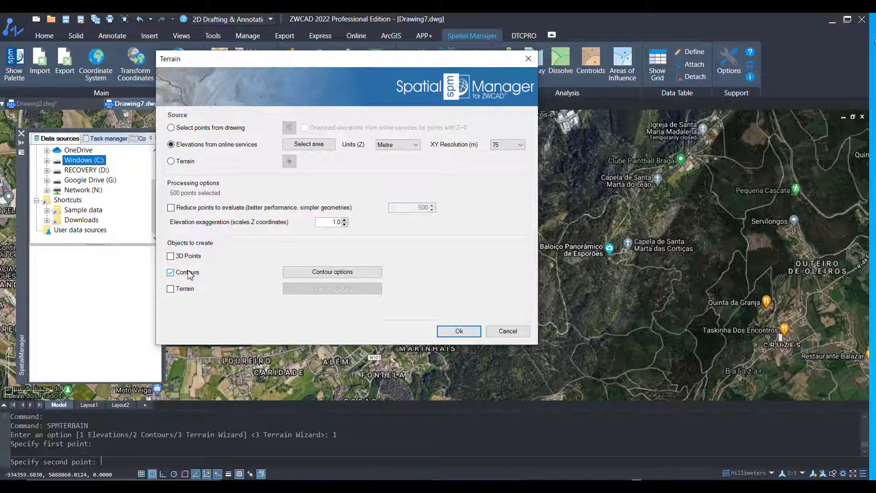
Set the contours' minor interval to 5 with a major contour every 10.
{"action": "left_click", "coordinate": [326, 275]}
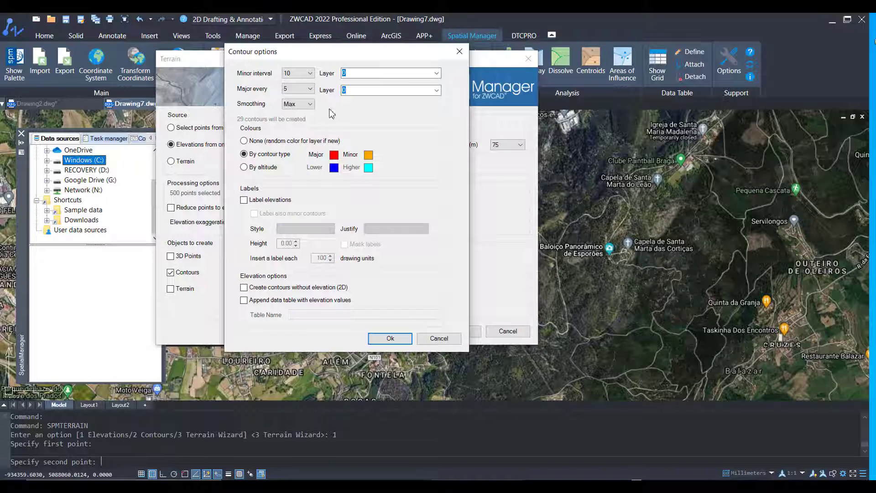
{"action": "left_click", "coordinate": [310, 74]}
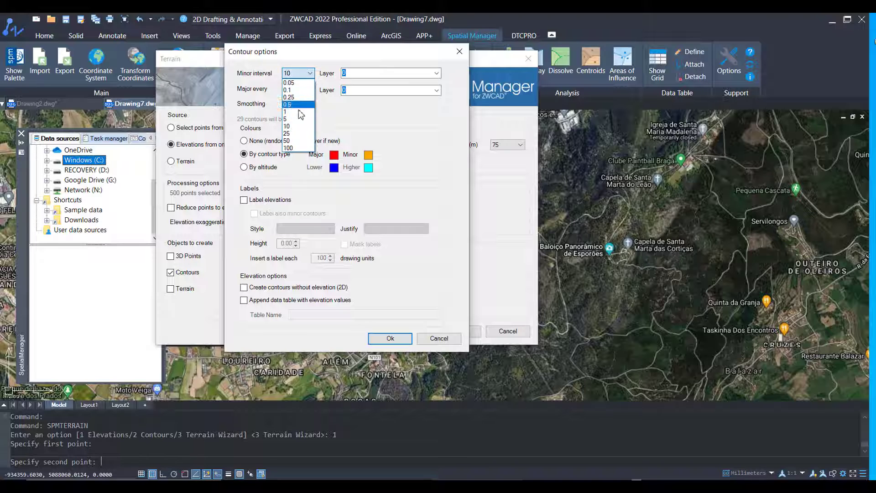
{"action": "left_click", "coordinate": [301, 112]}
{"action": "left_click", "coordinate": [309, 90]}
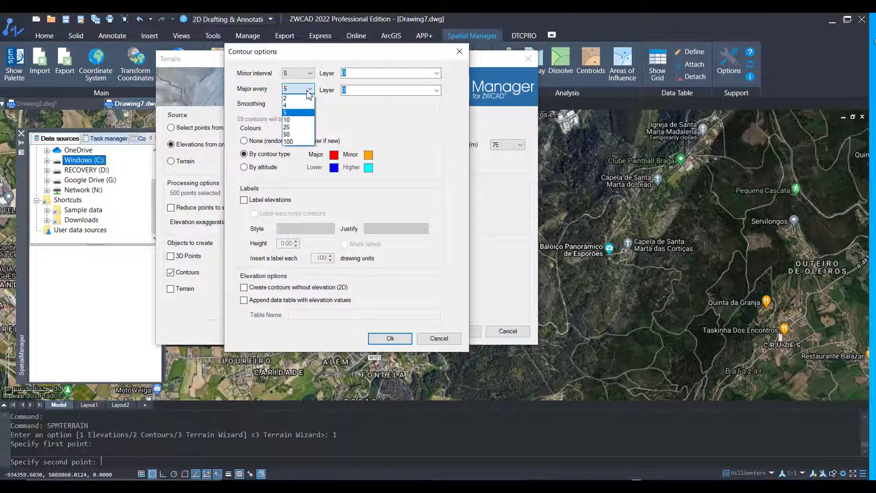
{"action": "left_click", "coordinate": [308, 120]}
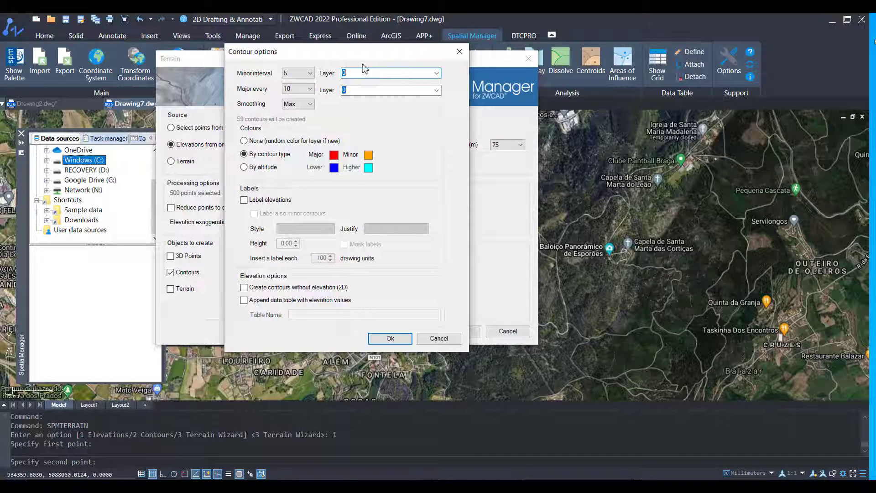
Assign minor contours to layer "curvas sec" and major ones to "curvas mest", then generate the contours.
{"action": "left_click", "coordinate": [414, 87]}
{"action": "left_click", "coordinate": [374, 91]}
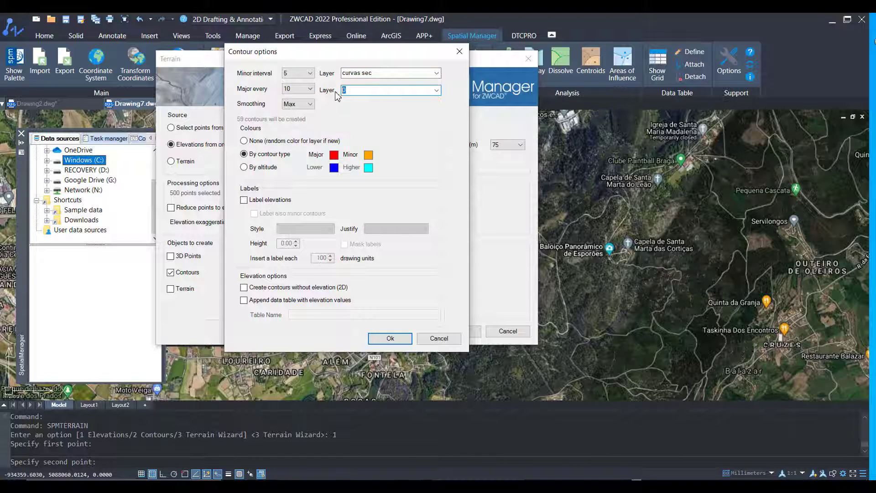
{"action": "type", "text": "curvas mest"}
{"action": "left_click", "coordinate": [389, 339]}
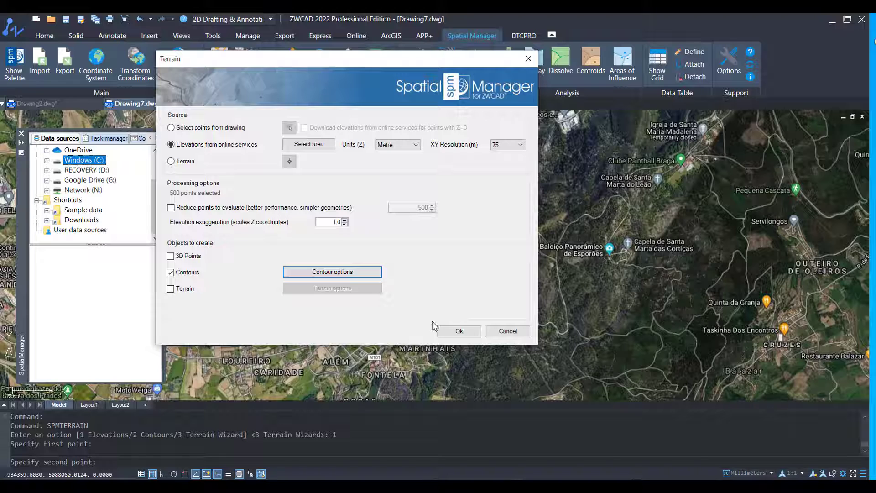
{"action": "left_click", "coordinate": [458, 332]}
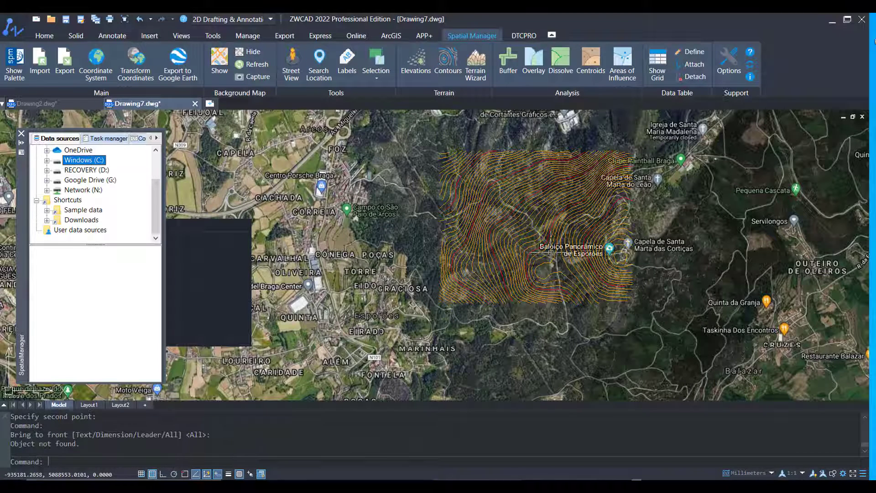
Hide the background map and inspect the contour lines' relief in 3D.
{"action": "middle_click_drag", "start_coordinate": [551, 248], "coordinate": [462, 247]}
{"action": "scroll", "coordinate": [499, 226], "scroll_direction": "up", "scroll_amount": 2}
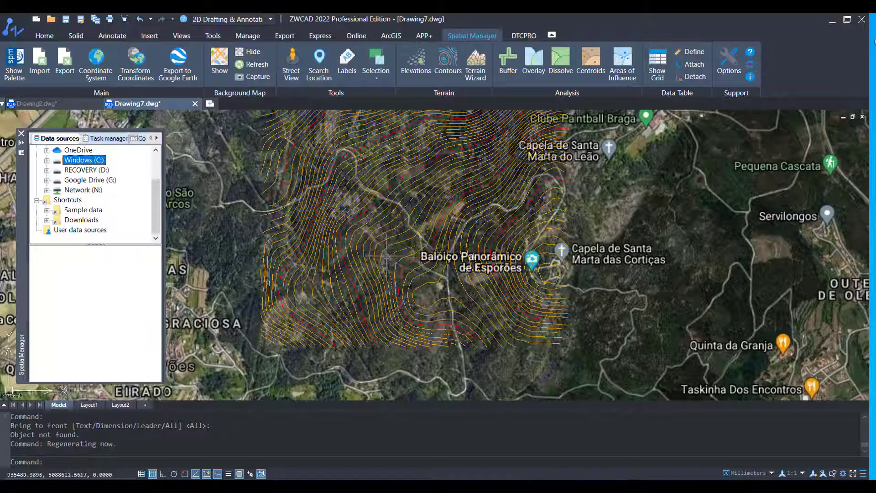
{"action": "middle_click_drag", "start_coordinate": [387, 257], "coordinate": [385, 49]}
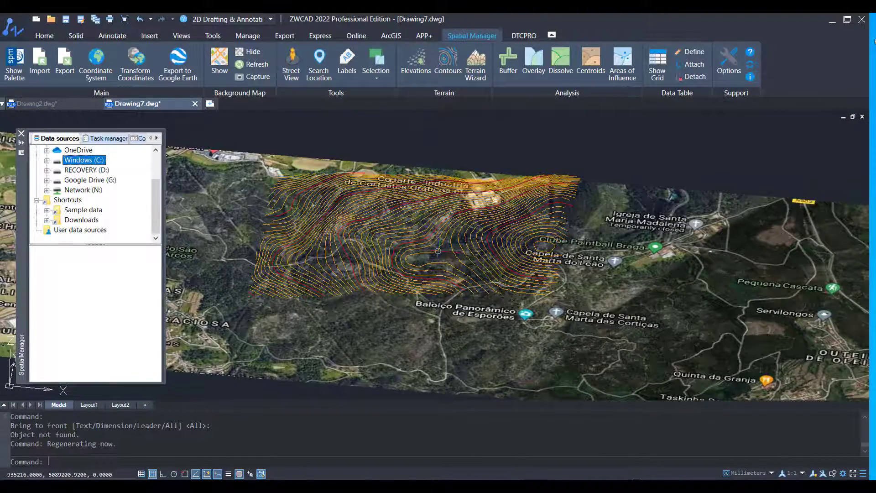
{"action": "middle_click_drag", "start_coordinate": [439, 246], "coordinate": [453, 212], "text": "shift"}
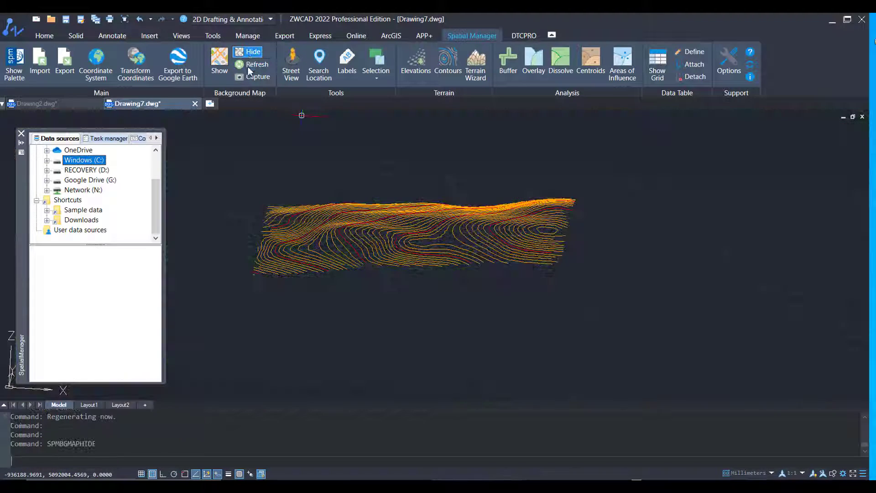
{"action": "left_click", "coordinate": [249, 52]}
{"action": "scroll", "coordinate": [406, 228], "scroll_direction": "up", "scroll_amount": 3}
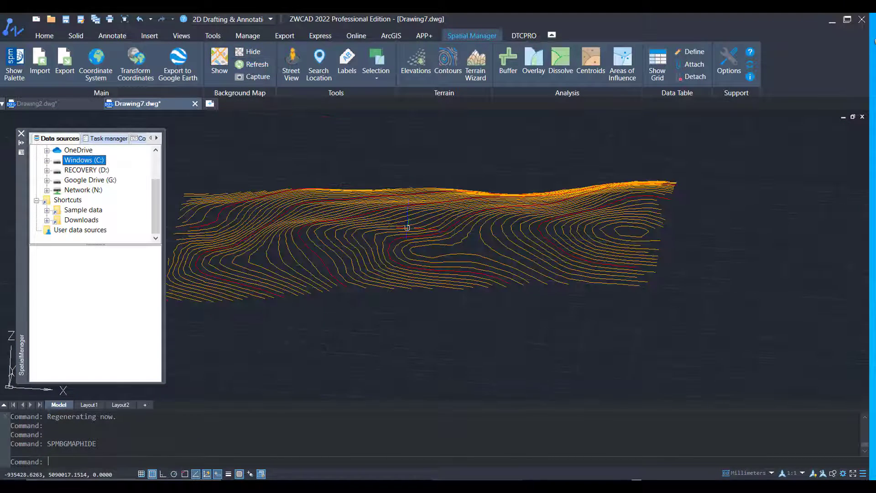
{"action": "mouse_move", "coordinate": [415, 240]}
{"action": "middle_mouse_down", "text": "shift"}
{"action": "mouse_move", "coordinate": [493, 217]}
{"action": "mouse_move", "coordinate": [453, 217]}
{"action": "mouse_move", "coordinate": [459, 236]}
{"action": "middle_mouse_up", "text": "shift"}
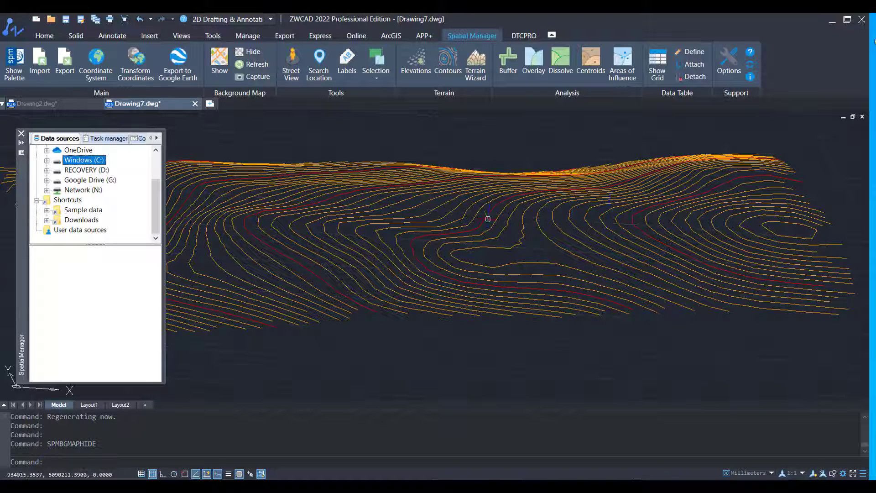
Return the drawing to the plan view of the current UCS with all contours in view.
{"action": "type", "text": "dlan"}
{"action": "key", "text": "Return"}
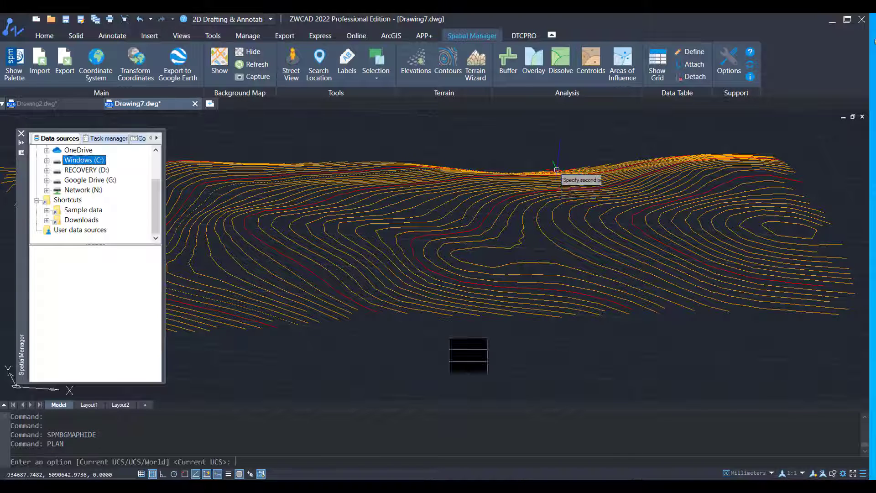
{"action": "key", "text": "Return"}
{"action": "scroll", "coordinate": [536, 203], "scroll_direction": "down", "scroll_amount": 2}
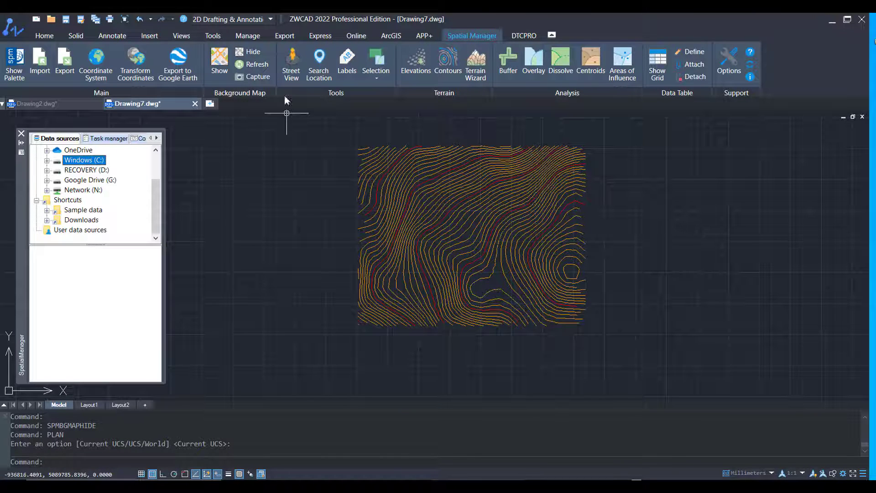
Show the Google Maps Hybrid background map behind the contours.
{"action": "left_click", "coordinate": [224, 69]}
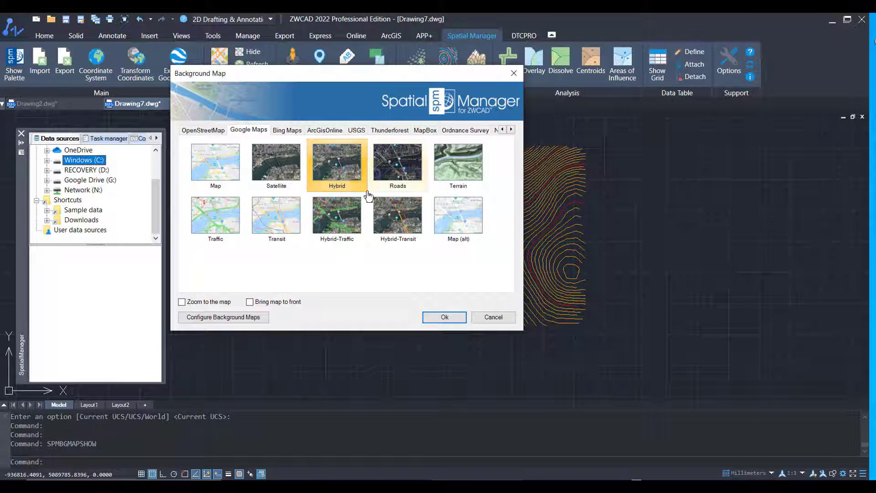
{"action": "left_click", "coordinate": [452, 320]}
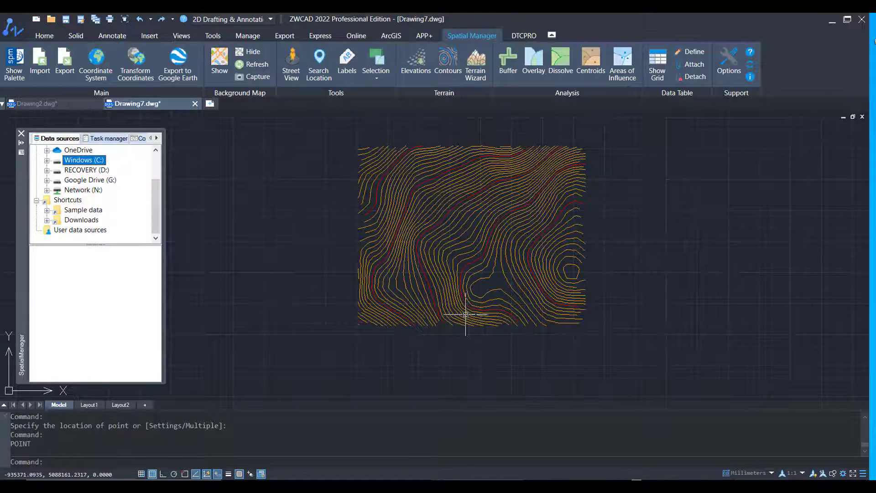
{"action": "middle_click_drag", "start_coordinate": [420, 295], "coordinate": [408, 200]}
{"action": "scroll", "coordinate": [414, 234], "scroll_direction": "down", "scroll_amount": 2}
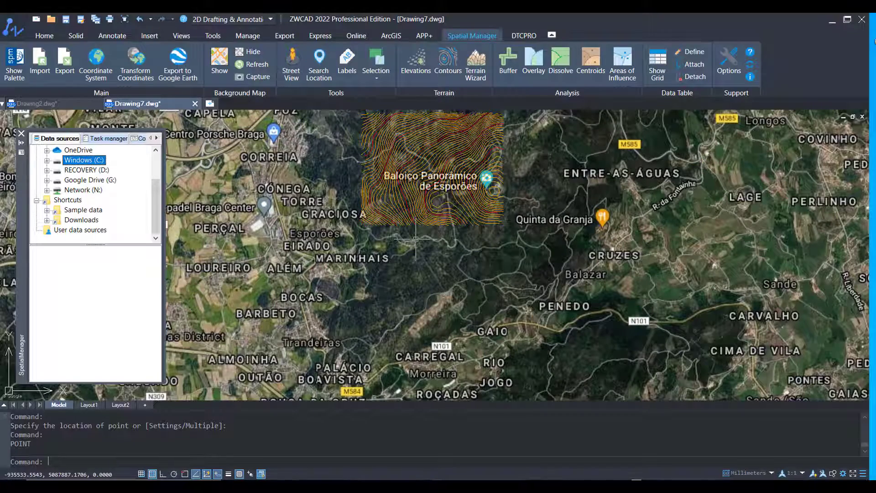
Request online terrain elevations for a rectangular area directly below the existing contours and about as wide.
{"action": "scroll", "coordinate": [415, 249], "scroll_direction": "up", "scroll_amount": 2}
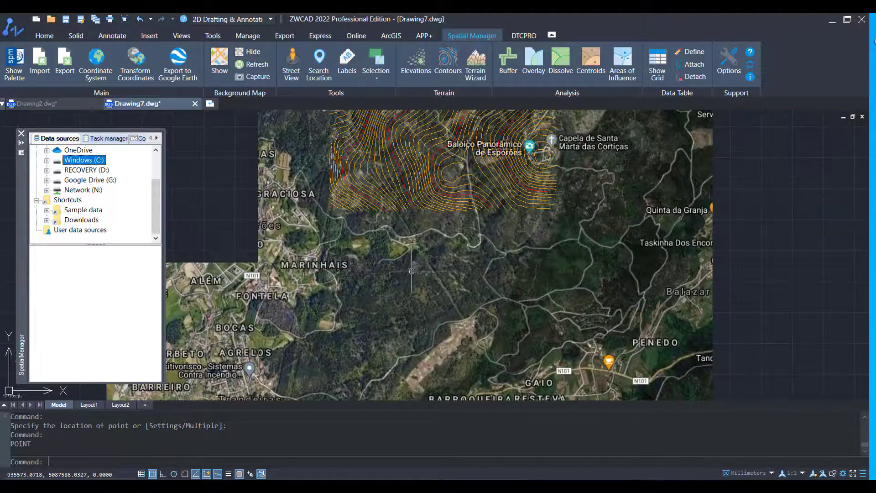
{"action": "middle_click_drag", "start_coordinate": [414, 262], "coordinate": [413, 222]}
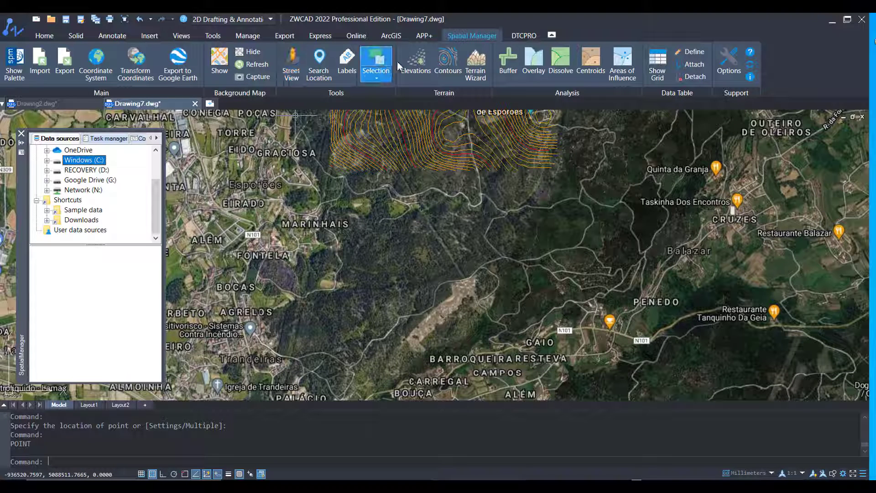
{"action": "left_click", "coordinate": [416, 64]}
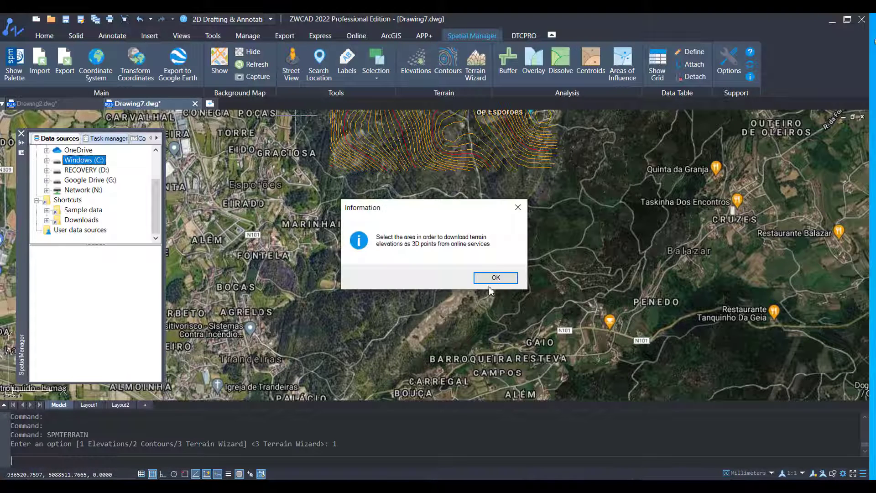
{"action": "left_click", "coordinate": [492, 278]}
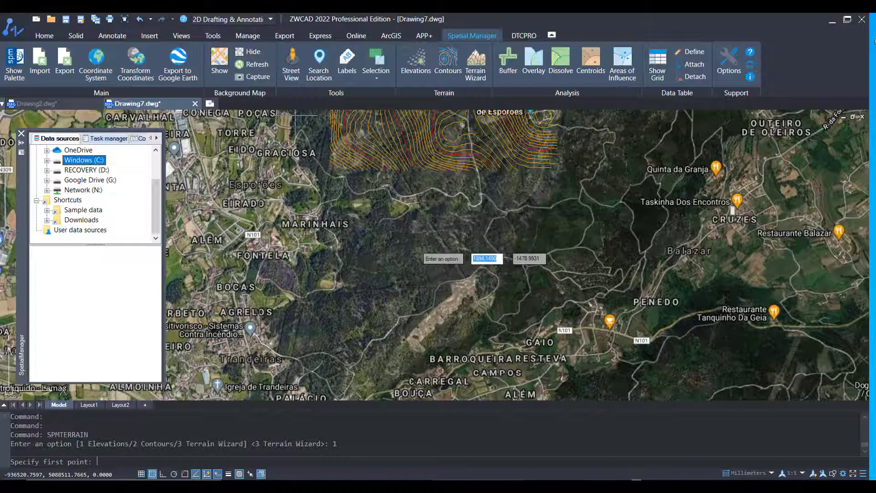
{"action": "left_click", "coordinate": [330, 171]}
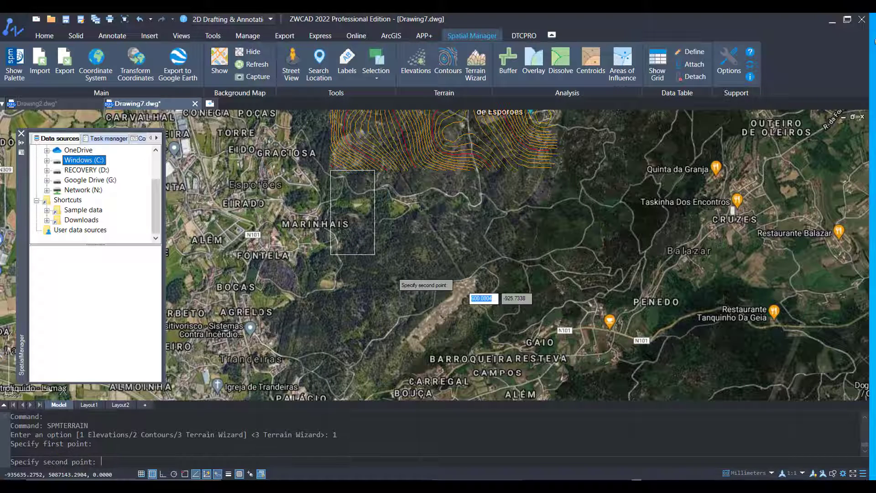
{"action": "left_click", "coordinate": [556, 357]}
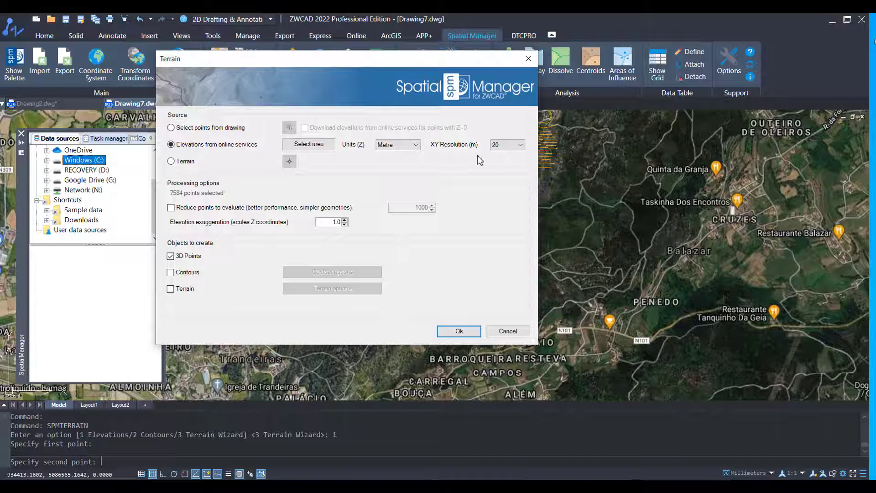
Set the elevations' XY resolution to 75 m and choose contours instead of 3D points as the objects to create.
{"action": "left_click", "coordinate": [517, 144]}
{"action": "left_click", "coordinate": [511, 184]}
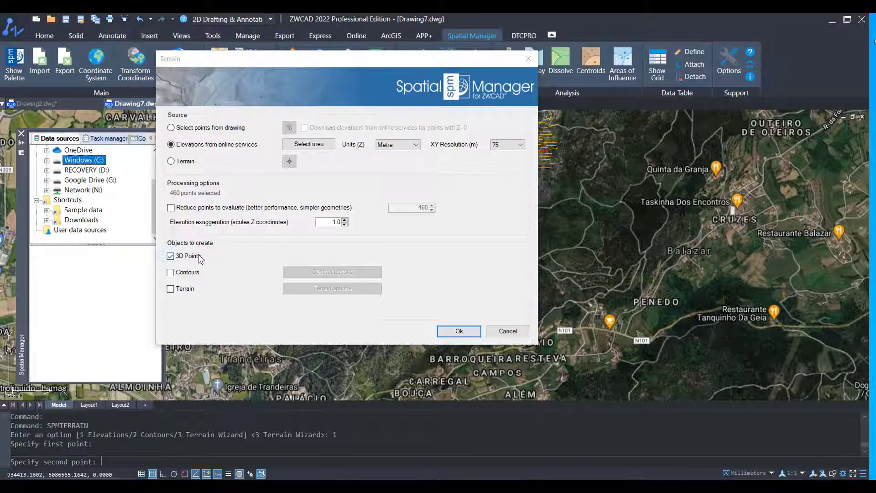
{"action": "left_click", "coordinate": [171, 256]}
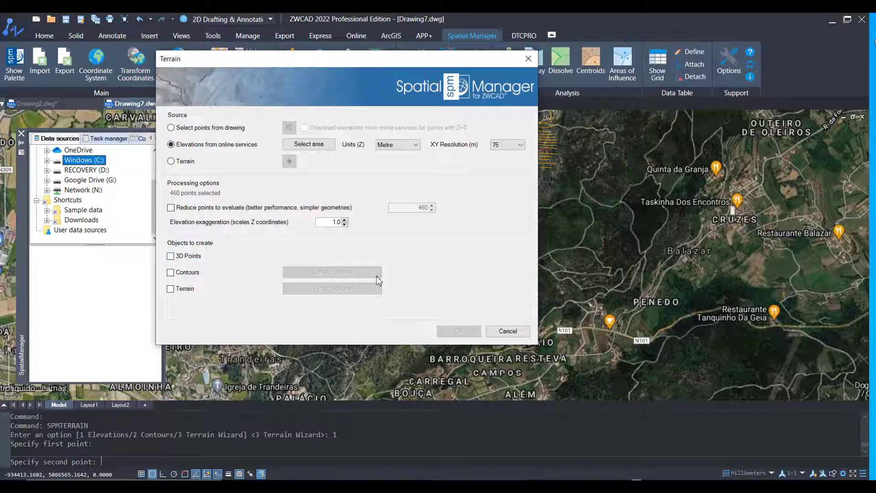
{"action": "left_click", "coordinate": [171, 272]}
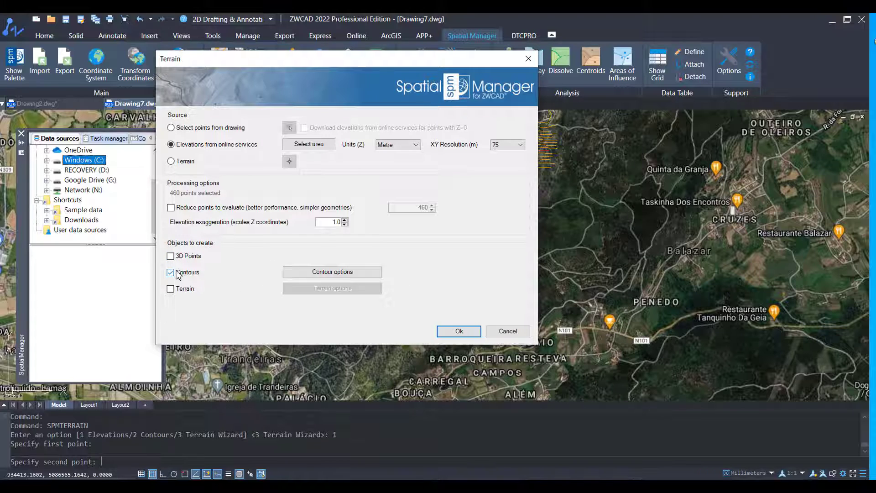
Set the contours' minor interval to 1 with a major contour every 10.
{"action": "left_click", "coordinate": [317, 273]}
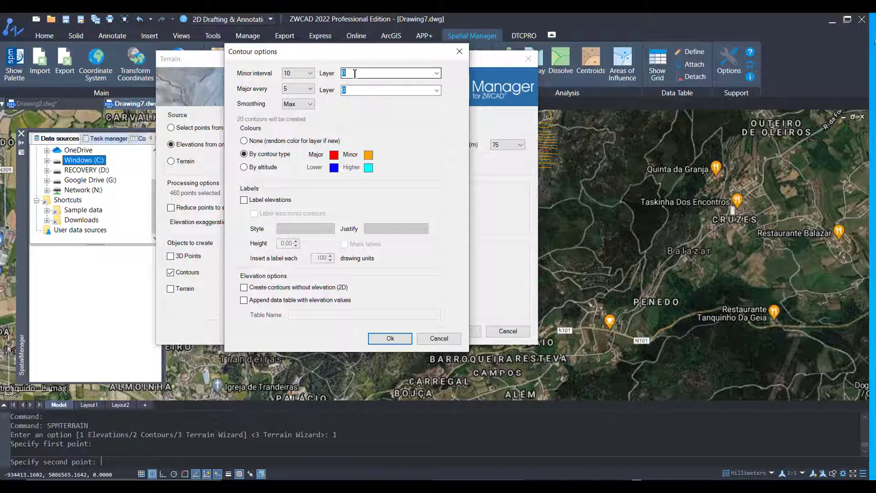
{"action": "left_click", "coordinate": [310, 73]}
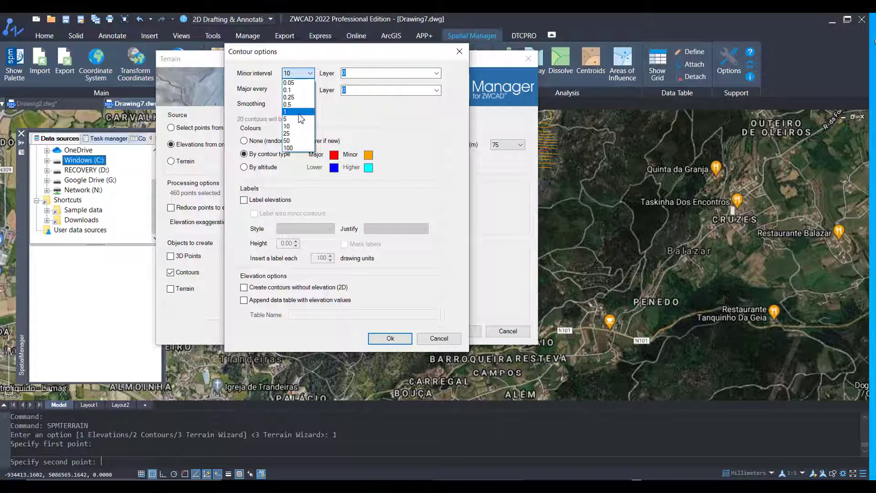
{"action": "left_click", "coordinate": [299, 113]}
{"action": "left_click", "coordinate": [311, 91]}
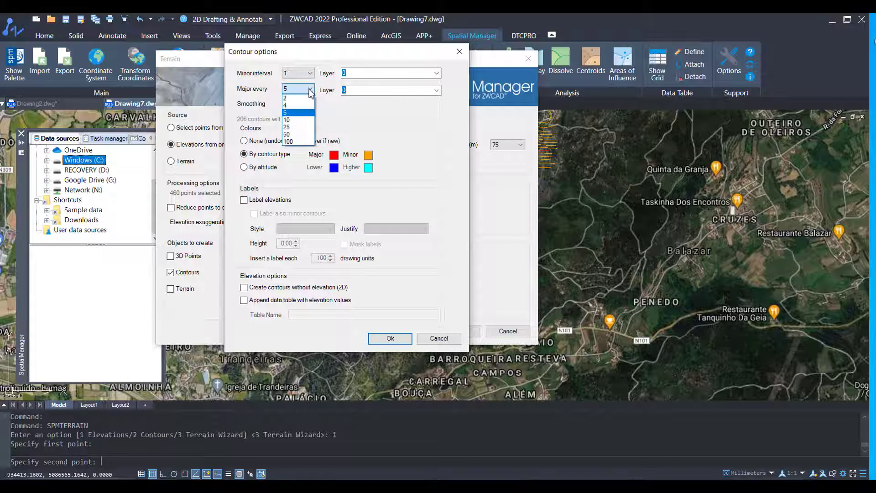
{"action": "left_click", "coordinate": [312, 120]}
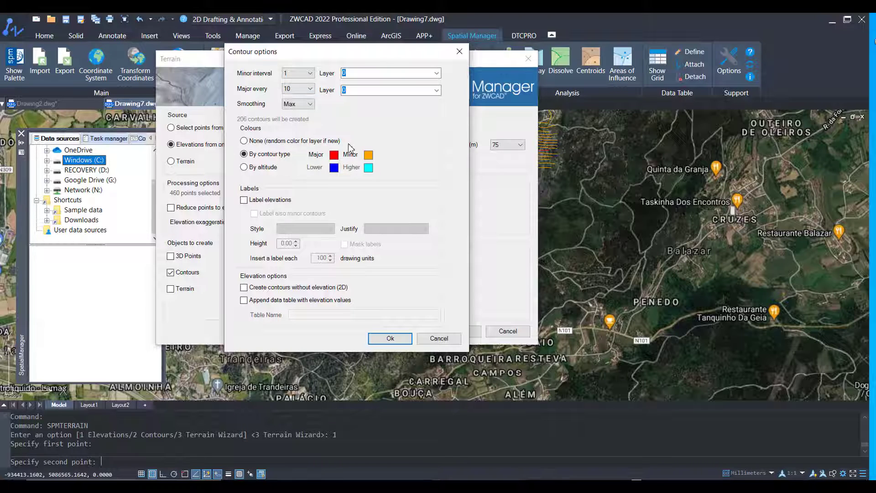
Assign the minor contours to layer "curvas sec" and the major contours to layer "curvas mest".
{"action": "left_click", "coordinate": [429, 75]}
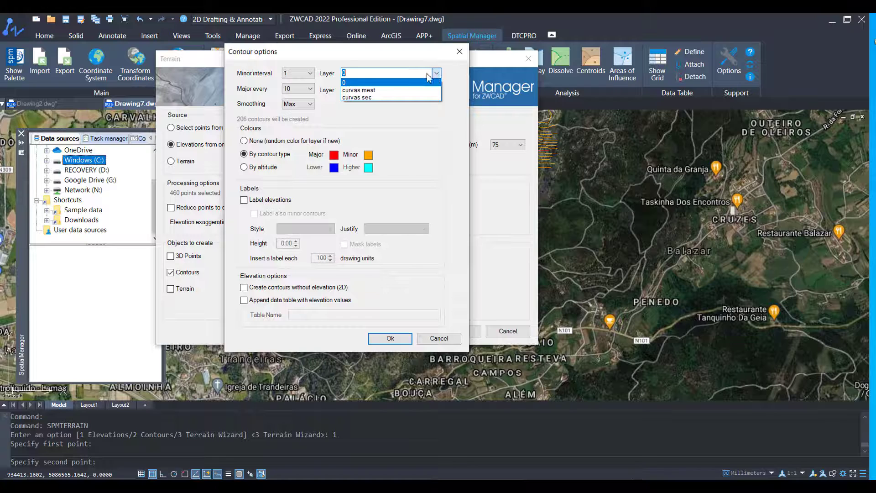
{"action": "left_click", "coordinate": [412, 98]}
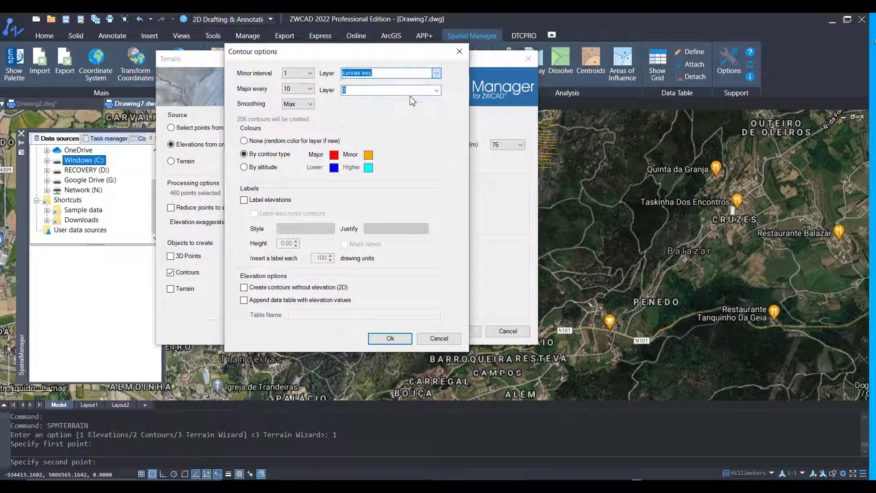
{"action": "left_click", "coordinate": [436, 90]}
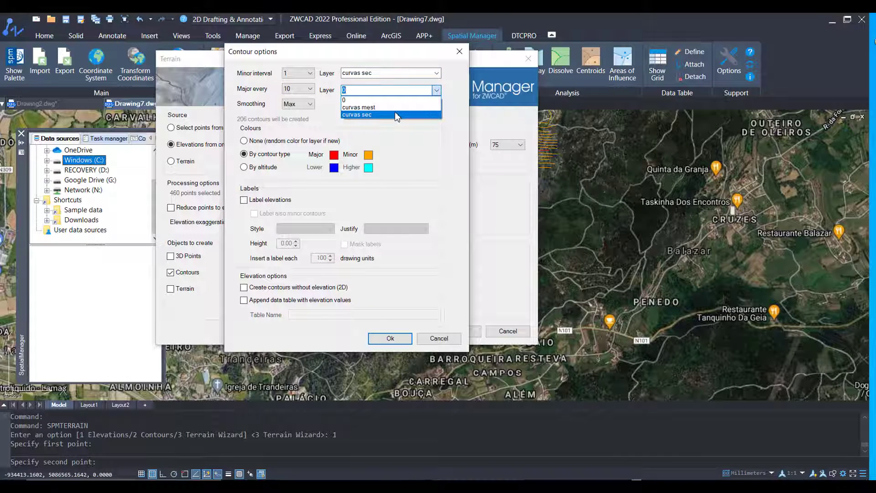
{"action": "left_click", "coordinate": [395, 108]}
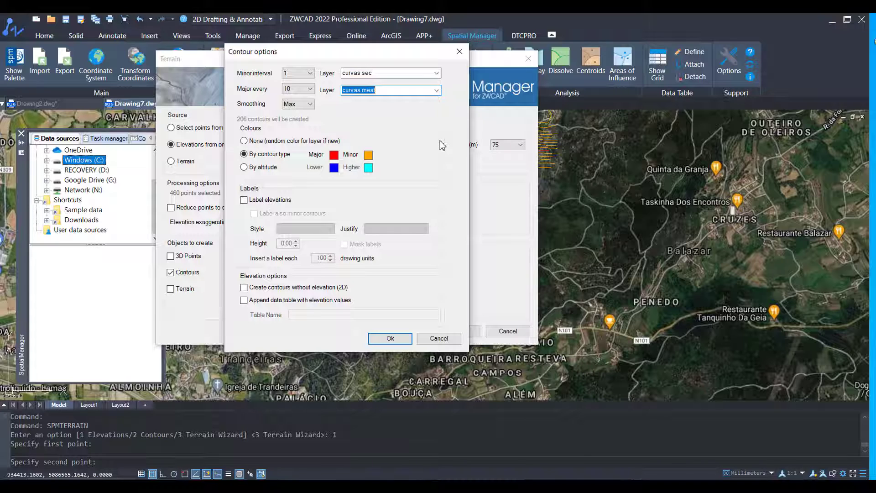
Enable elevation labels on the major contours only and generate the contours for the selected area.
{"action": "left_click", "coordinate": [288, 203]}
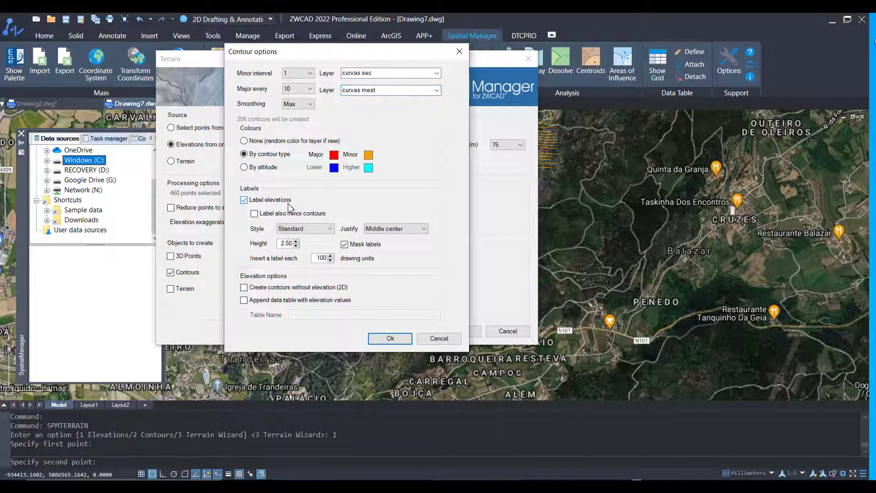
{"action": "double_click", "coordinate": [281, 242]}
{"action": "left_click", "coordinate": [325, 229]}
{"action": "left_click", "coordinate": [325, 229]}
{"action": "left_click", "coordinate": [388, 338]}
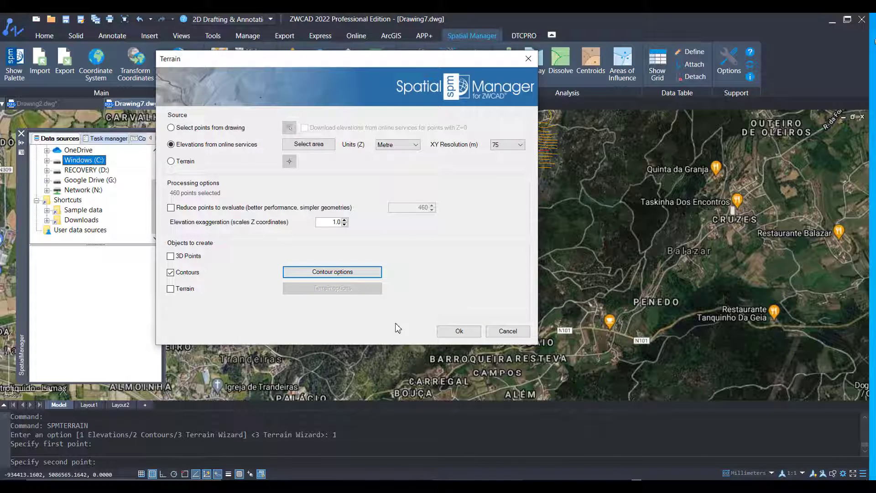
{"action": "left_click", "coordinate": [456, 332]}
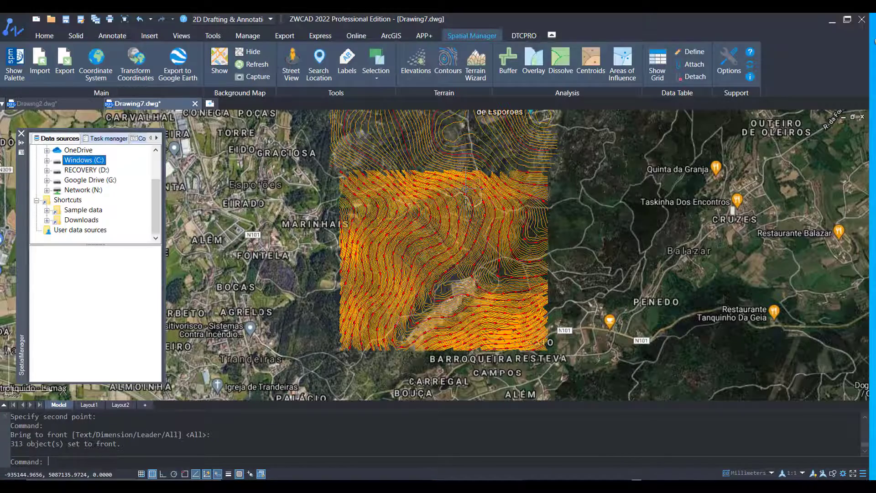
Hide the background map and check the elevation labels along the new major contours.
{"action": "scroll", "coordinate": [465, 187], "scroll_direction": "up", "scroll_amount": 5}
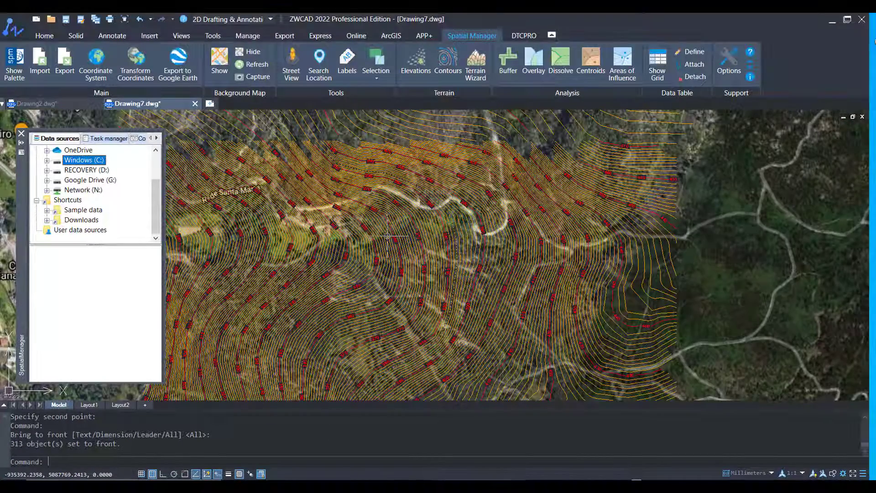
{"action": "left_click", "coordinate": [252, 52]}
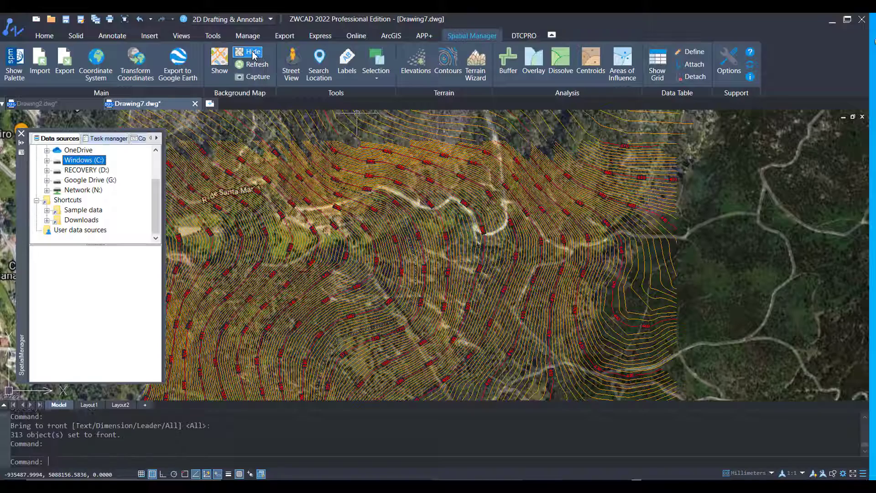
{"action": "scroll", "coordinate": [443, 269], "scroll_direction": "up", "scroll_amount": 5}
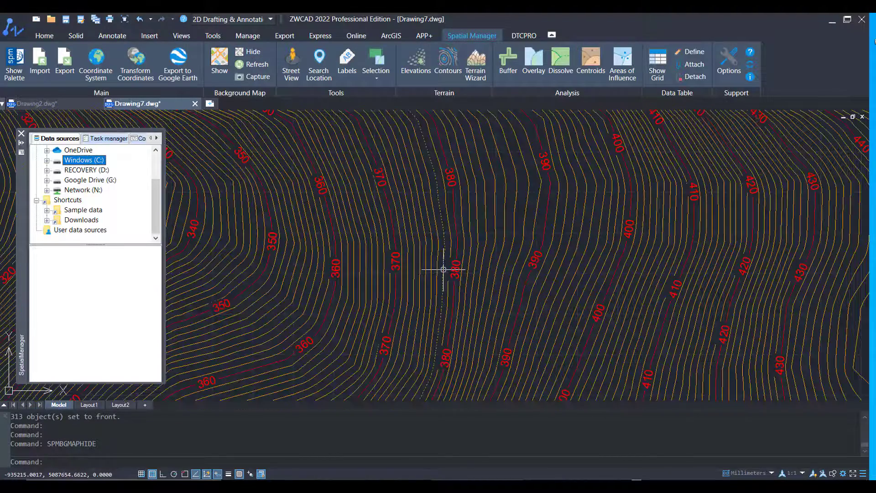
{"action": "scroll", "coordinate": [695, 261], "scroll_direction": "down", "scroll_amount": 5}
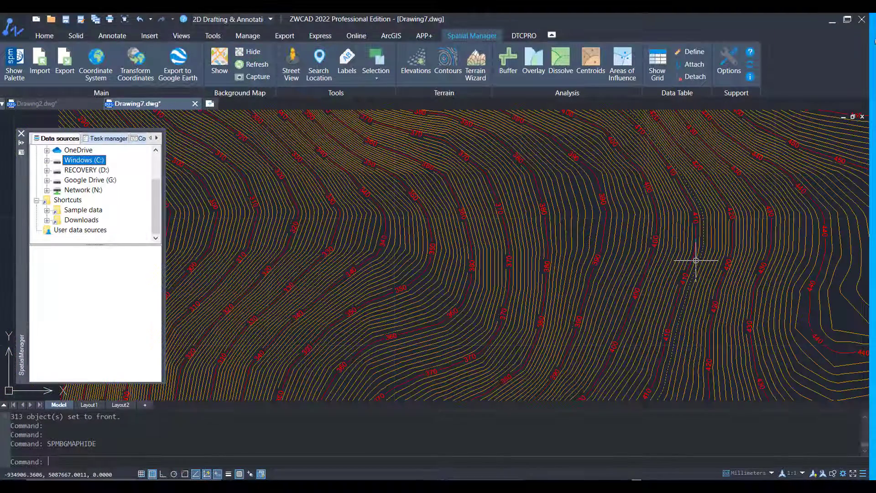
{"action": "scroll", "coordinate": [524, 293], "scroll_direction": "down", "scroll_amount": 5}
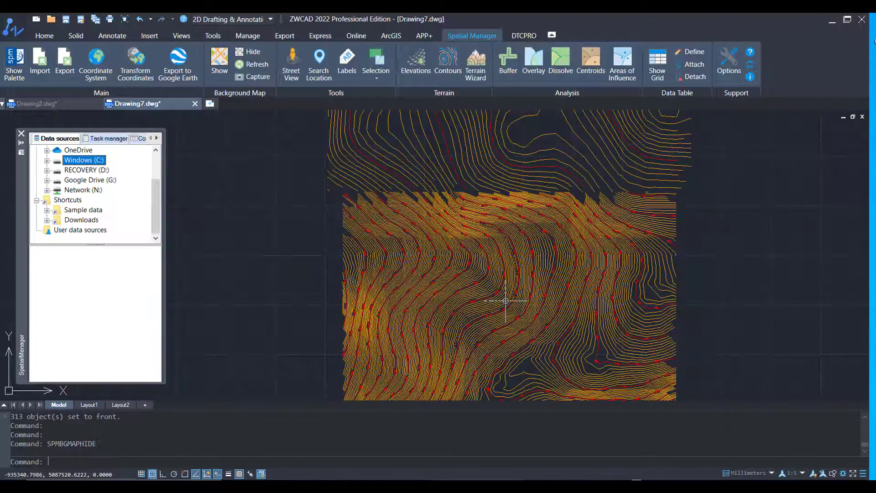
Inspect the relief of both contour areas in 3D and return to the plan view of the current UCS.
{"action": "mouse_move", "coordinate": [506, 260]}
{"action": "middle_mouse_down", "text": "shift"}
{"action": "mouse_move", "coordinate": [498, 151]}
{"action": "mouse_move", "coordinate": [540, 175]}
{"action": "middle_mouse_up", "text": "shift"}
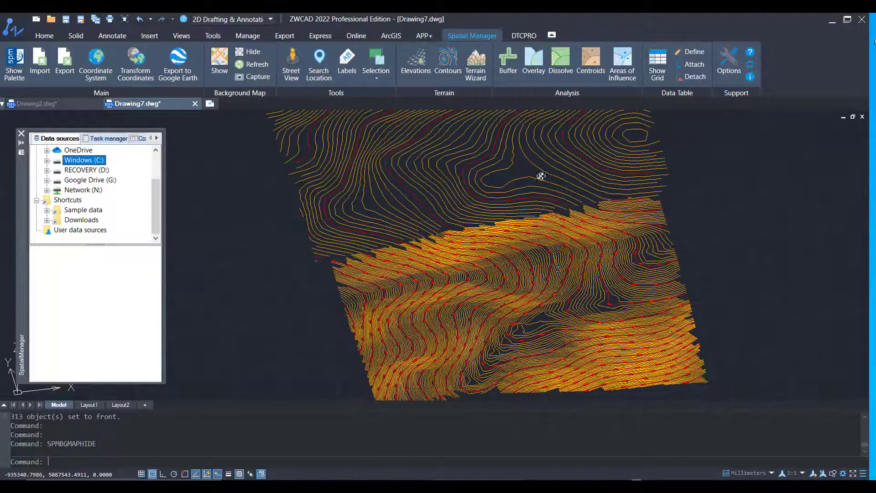
{"action": "middle_click_drag", "start_coordinate": [560, 274], "coordinate": [631, 221], "text": "shift"}
{"action": "scroll", "coordinate": [609, 265], "scroll_direction": "up", "scroll_amount": 3}
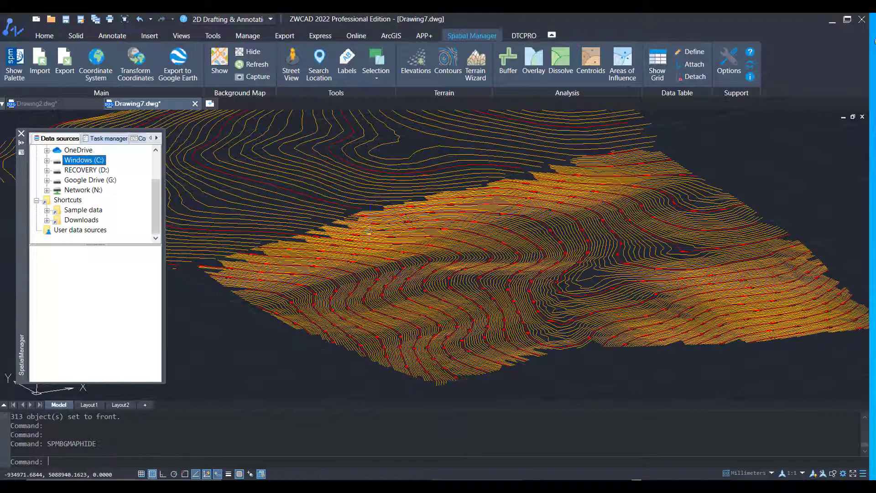
{"action": "type", "text": "plan"}
{"action": "key", "text": "Return"}
{"action": "key", "text": "Return"}
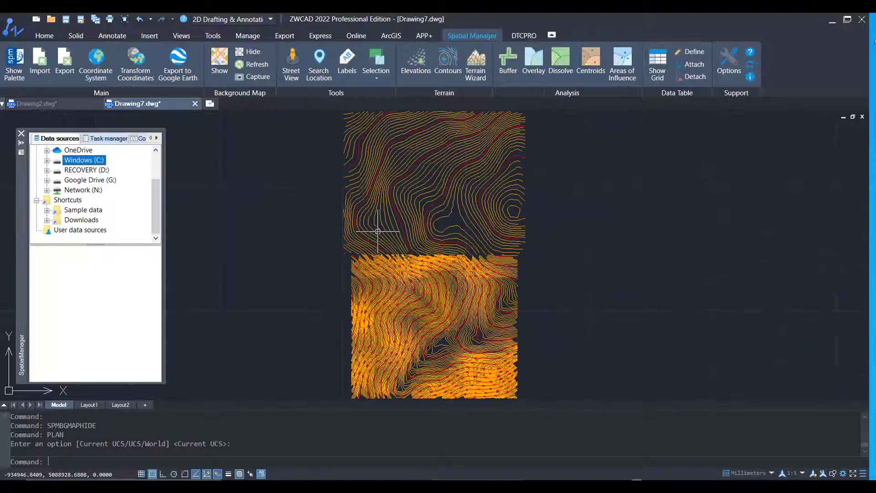
Display the Google Maps Hybrid background map again beneath both contour areas.
{"action": "middle_click_drag", "start_coordinate": [470, 309], "coordinate": [469, 249]}
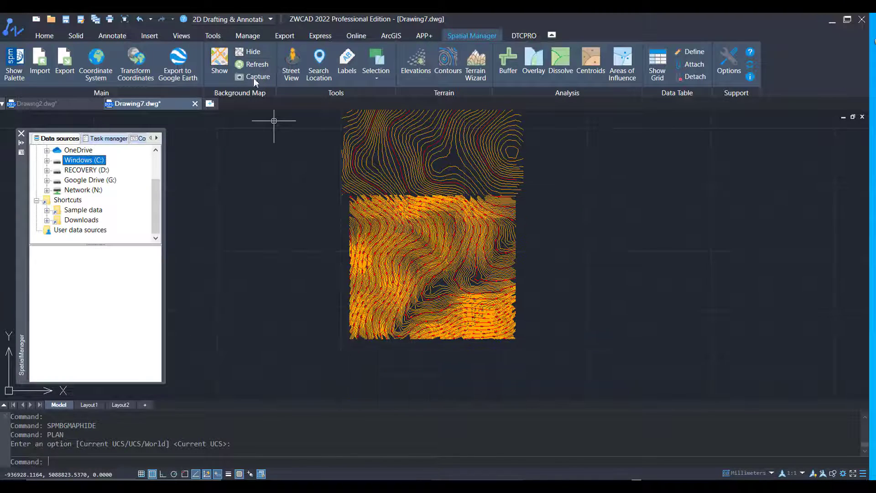
{"action": "left_click", "coordinate": [223, 66]}
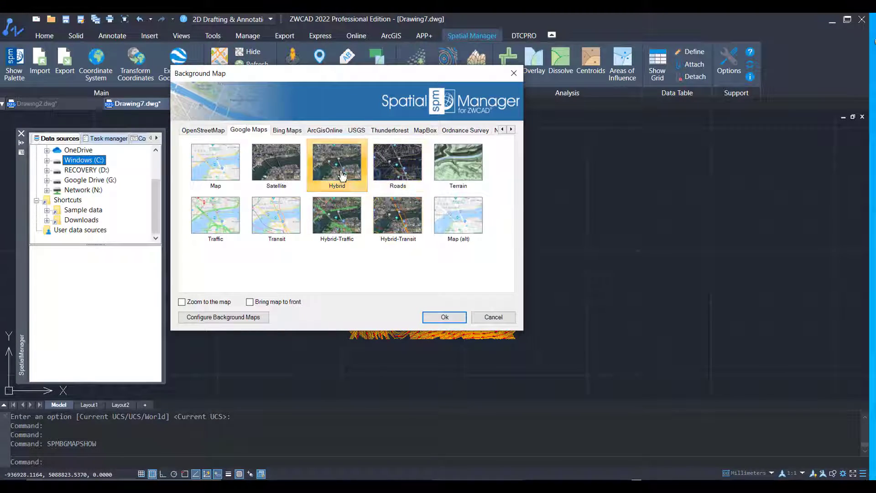
{"action": "left_click", "coordinate": [342, 175]}
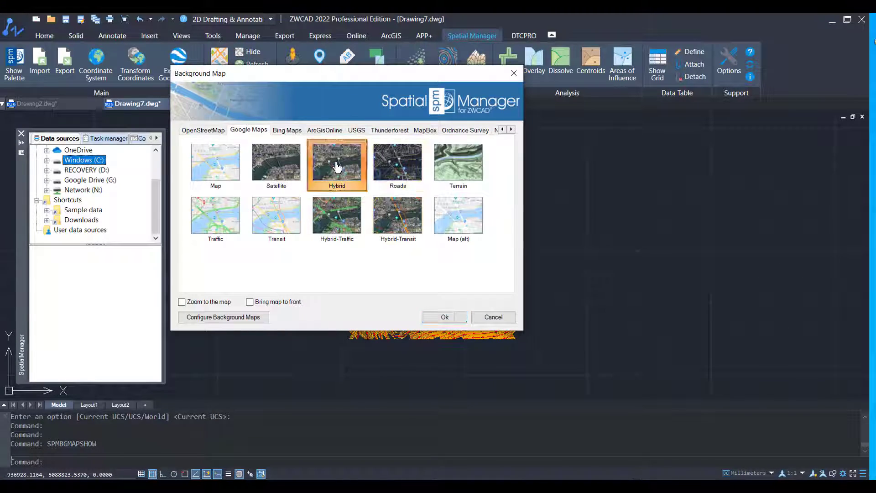
{"action": "left_click", "coordinate": [443, 316]}
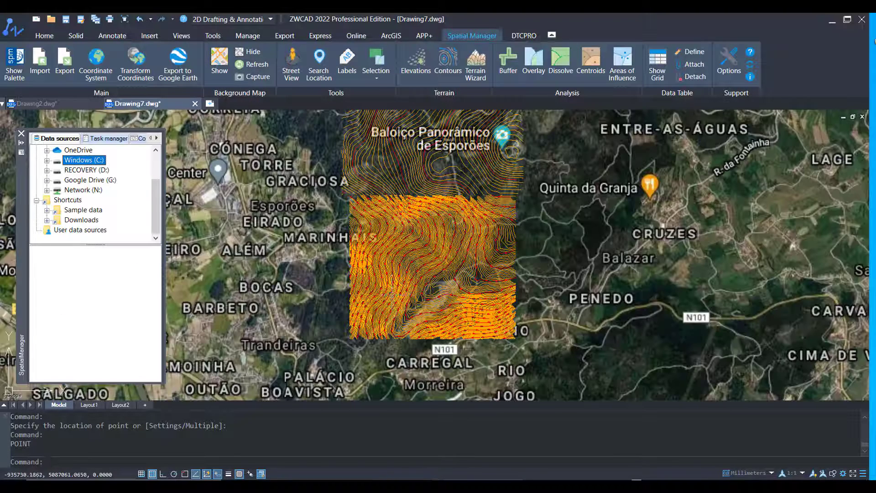
Start an online terrain elevations download for a rectangular area adjoining the east edge of the labelled contour area.
{"action": "middle_click_drag", "start_coordinate": [437, 301], "coordinate": [317, 301]}
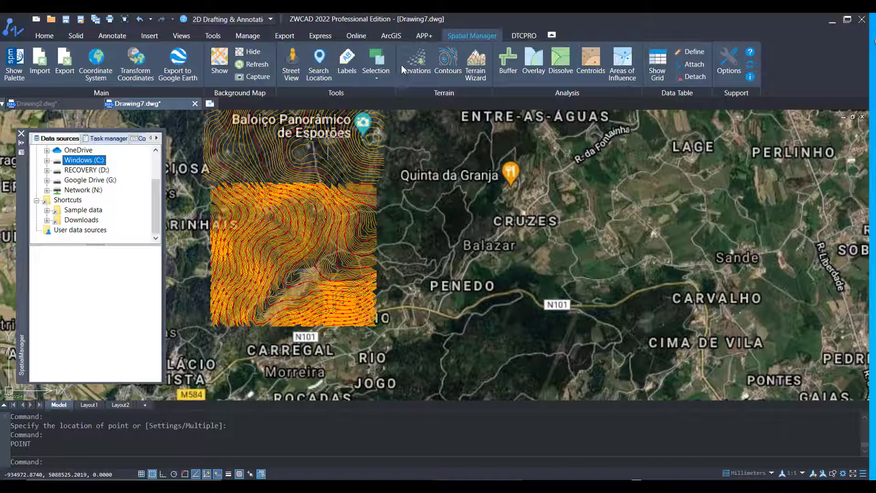
{"action": "left_click", "coordinate": [416, 62]}
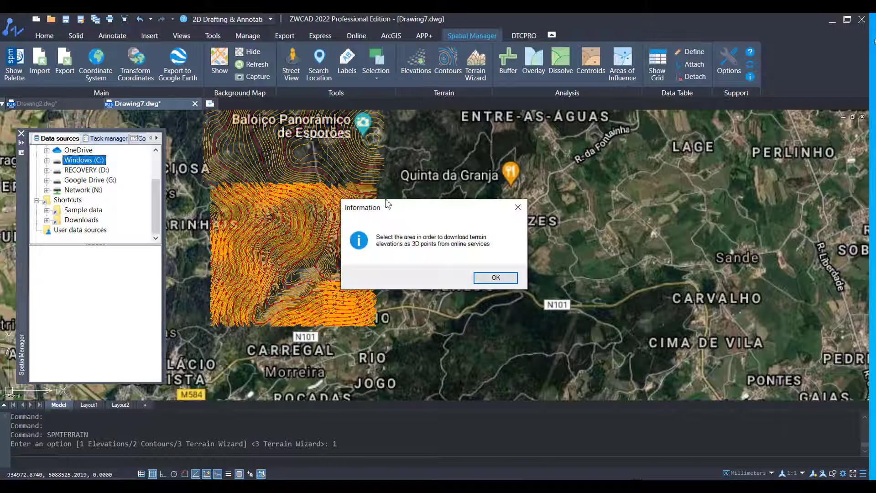
{"action": "left_click", "coordinate": [496, 277]}
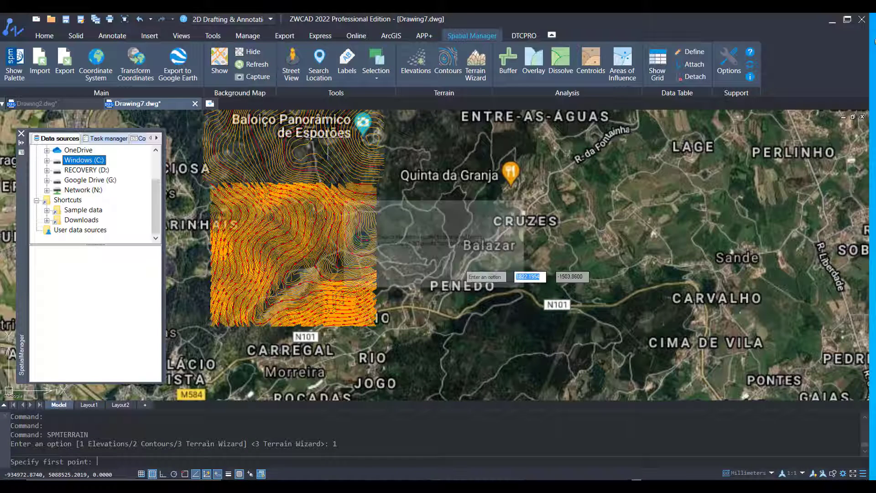
{"action": "left_click", "coordinate": [376, 185]}
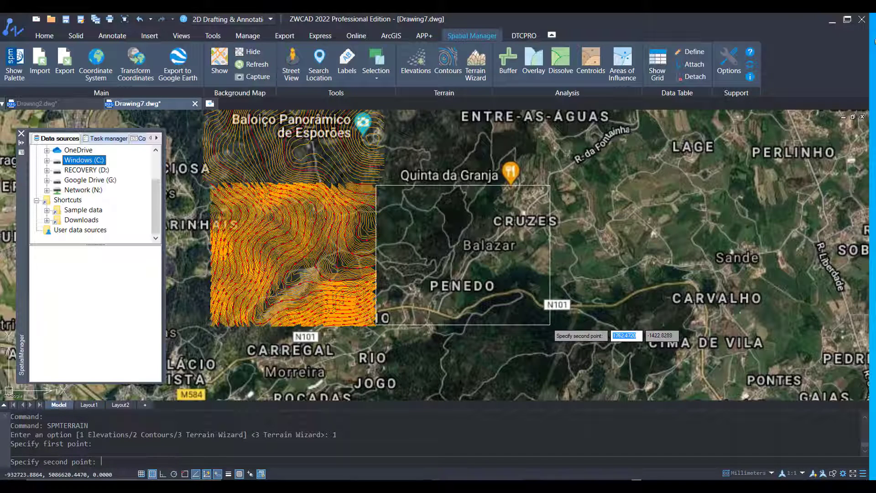
{"action": "left_click", "coordinate": [550, 324]}
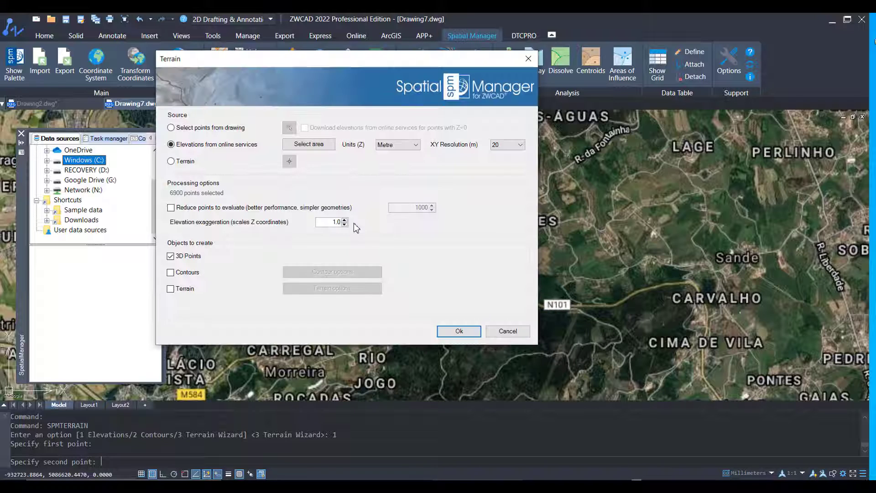
Exclude 3D points and create only a terrain object with Polyface geometry.
{"action": "left_click", "coordinate": [198, 257]}
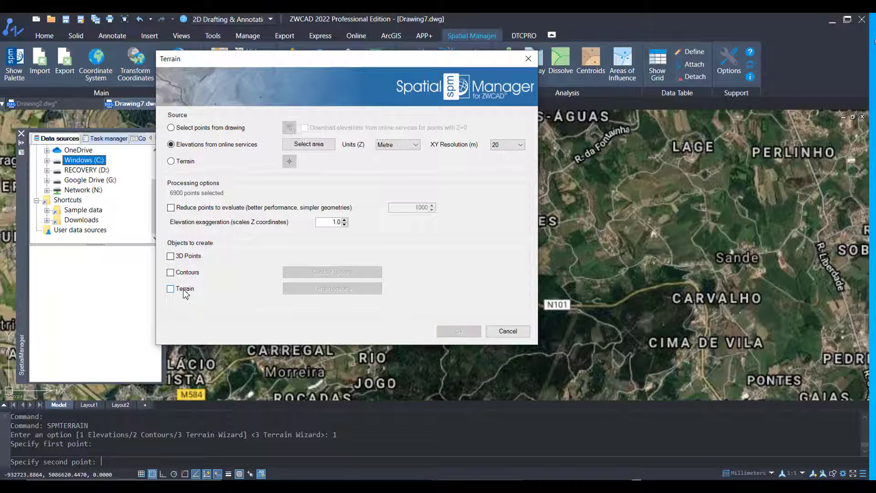
{"action": "left_click", "coordinate": [185, 291]}
{"action": "left_click", "coordinate": [351, 292]}
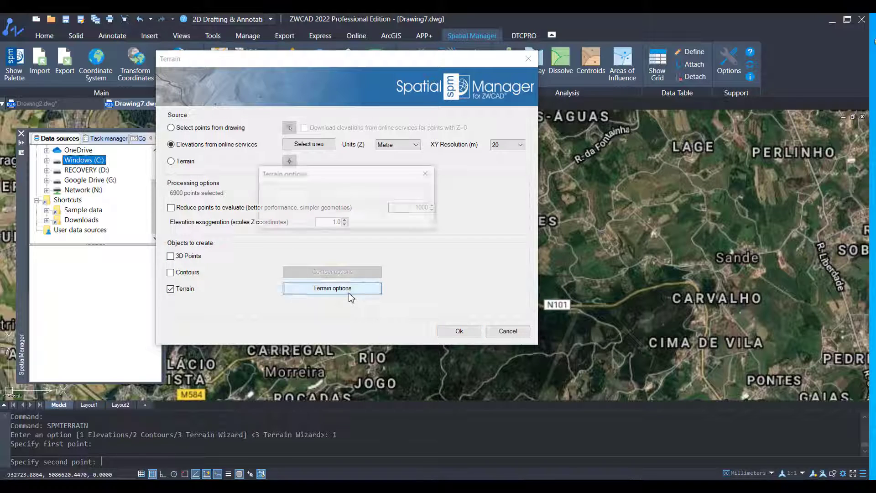
{"action": "left_click", "coordinate": [419, 190]}
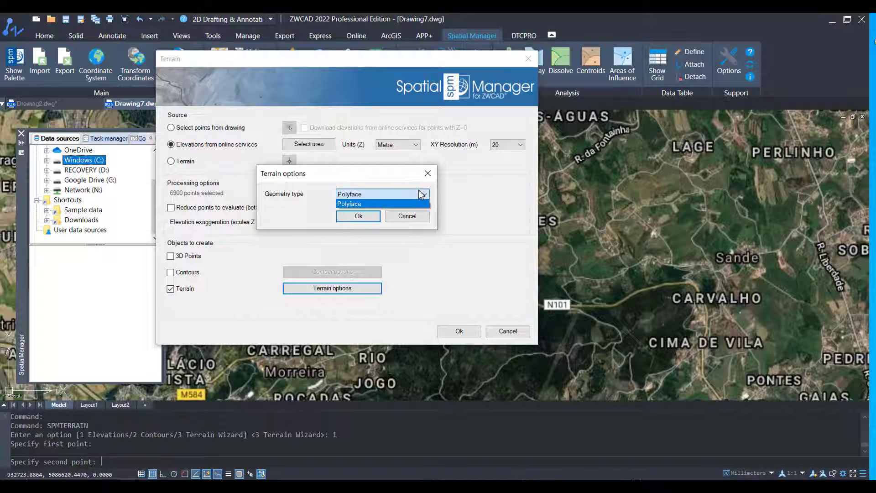
{"action": "left_click", "coordinate": [419, 190]}
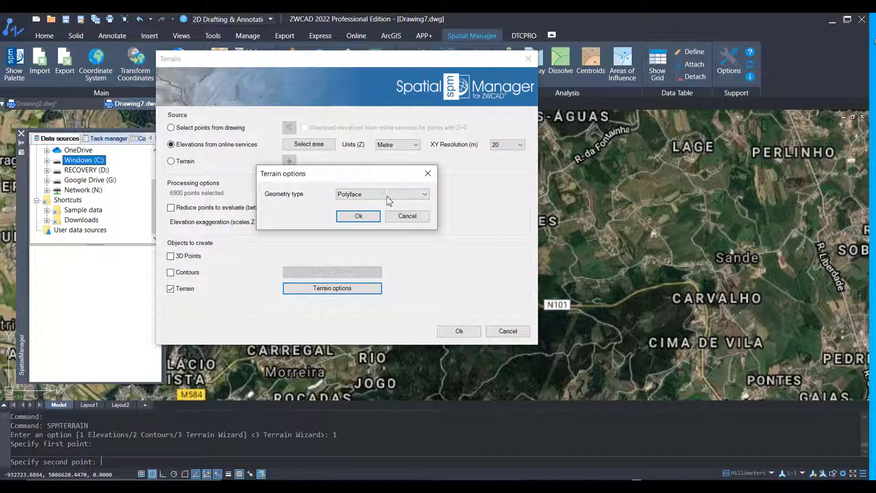
{"action": "left_click", "coordinate": [371, 217]}
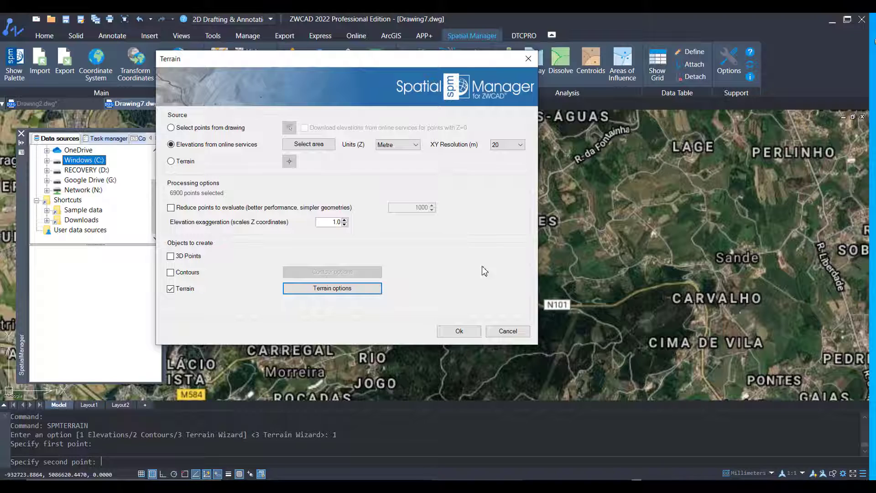
Set the XY resolution to 75 m and generate the terrain mesh for the selected area.
{"action": "left_click", "coordinate": [507, 149]}
{"action": "left_click", "coordinate": [509, 184]}
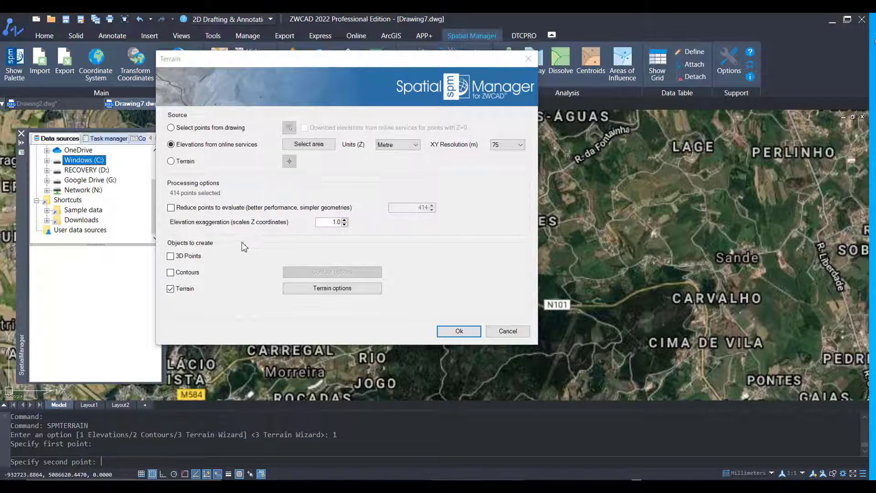
{"action": "left_click", "coordinate": [459, 331]}
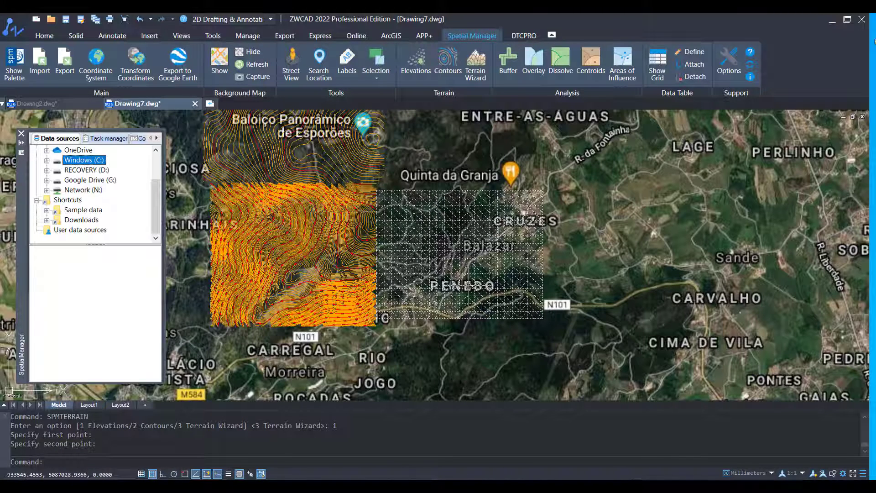
Hide the background map in a tilted 3D view and shade the terrain mesh with the SHADE command.
{"action": "middle_click_drag", "start_coordinate": [468, 255], "coordinate": [478, 51], "text": "shift"}
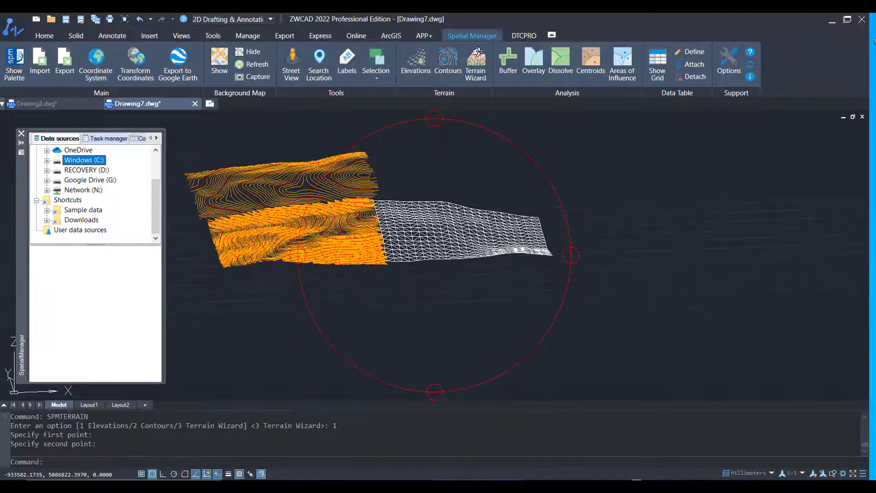
{"action": "scroll", "coordinate": [444, 210], "scroll_direction": "up", "scroll_amount": 2}
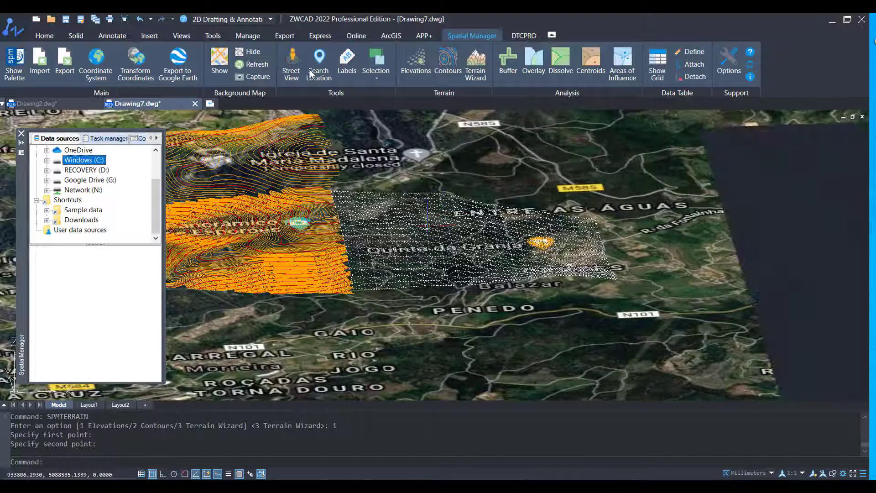
{"action": "left_click", "coordinate": [248, 52]}
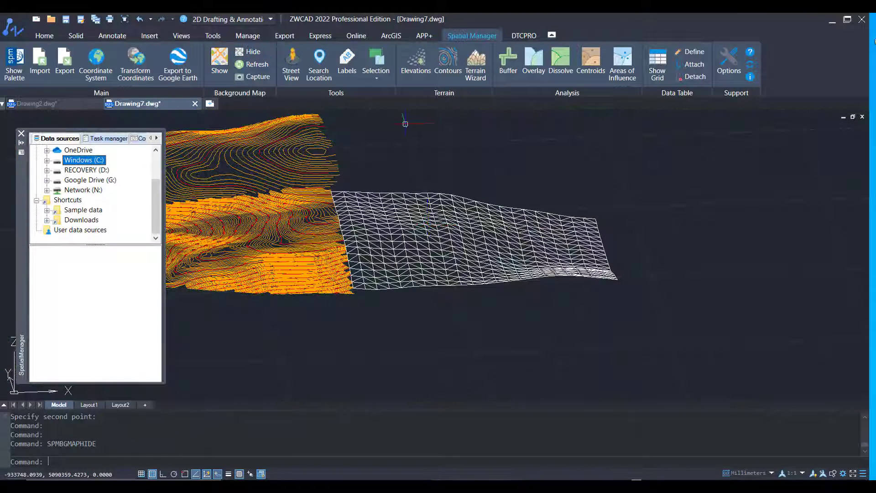
{"action": "type", "text": "sha"}
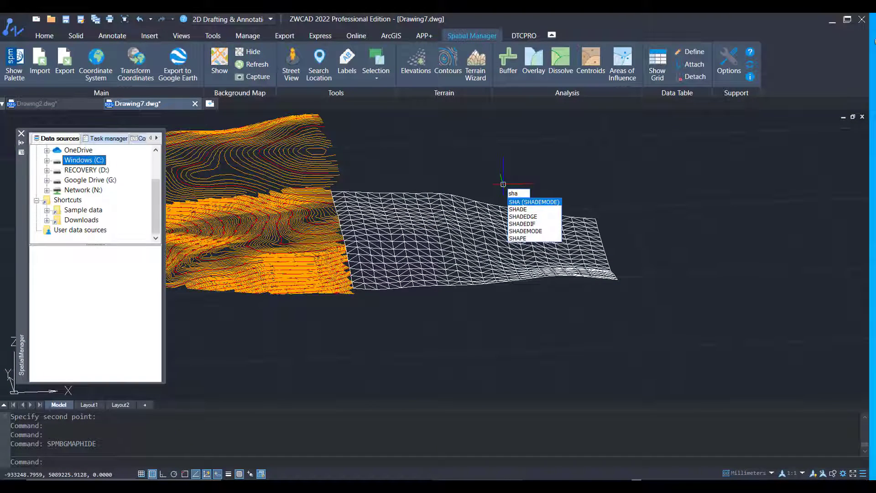
{"action": "type", "text": "de"}
{"action": "key", "text": "Return"}
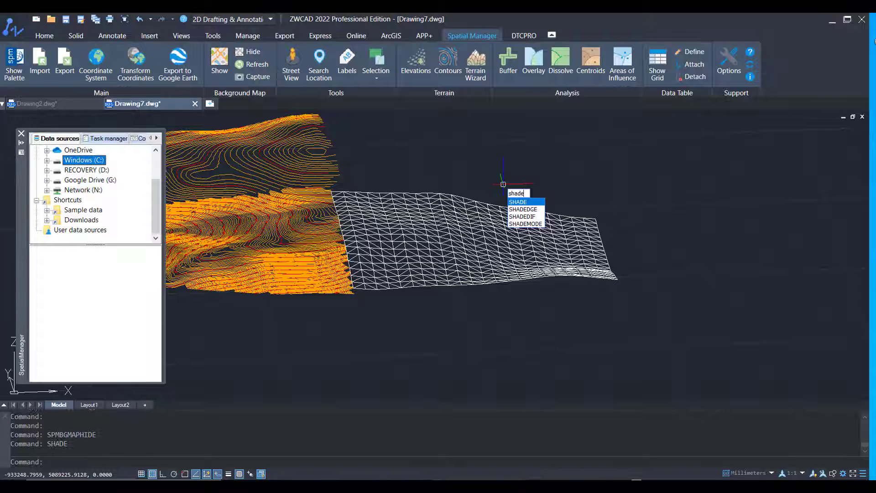
Inspect the shaded terrain mesh's relief in 3D and return to the plan view of the current UCS.
{"action": "scroll", "coordinate": [510, 245], "scroll_direction": "up", "scroll_amount": 2}
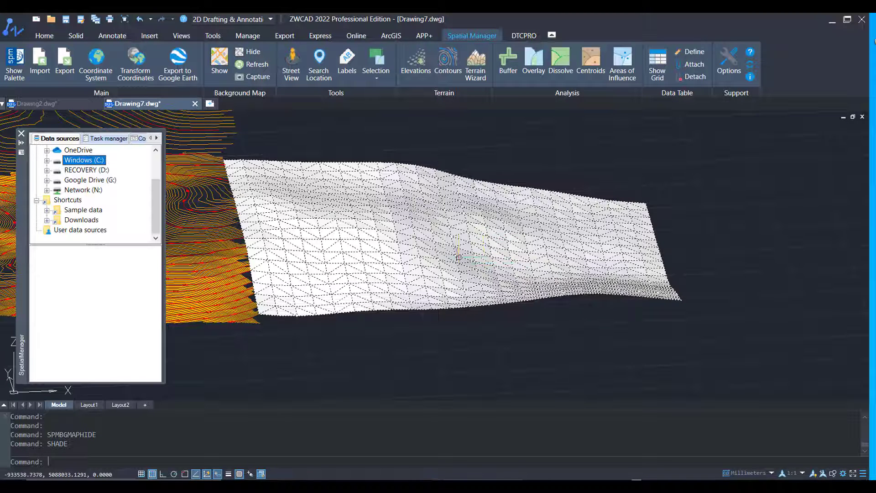
{"action": "mouse_move", "coordinate": [529, 263]}
{"action": "middle_mouse_down", "text": "shift"}
{"action": "mouse_move", "coordinate": [465, 289]}
{"action": "mouse_move", "coordinate": [336, 309]}
{"action": "mouse_move", "coordinate": [346, 275]}
{"action": "mouse_move", "coordinate": [381, 242]}
{"action": "mouse_move", "coordinate": [485, 187]}
{"action": "mouse_move", "coordinate": [539, 180]}
{"action": "mouse_move", "coordinate": [589, 220]}
{"action": "mouse_move", "coordinate": [413, 133]}
{"action": "mouse_move", "coordinate": [448, 150]}
{"action": "middle_mouse_up", "text": "shift"}
{"action": "type", "text": "plan"}
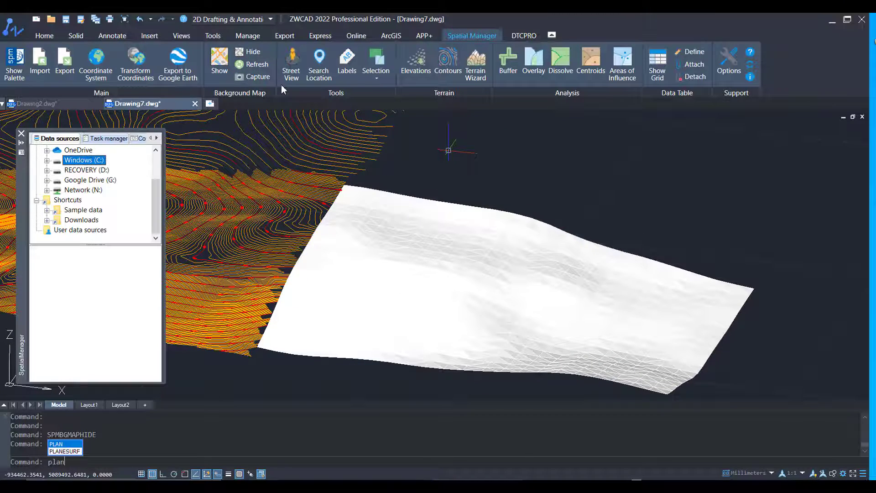
{"action": "key", "text": "Return"}
{"action": "key", "text": "Return"}
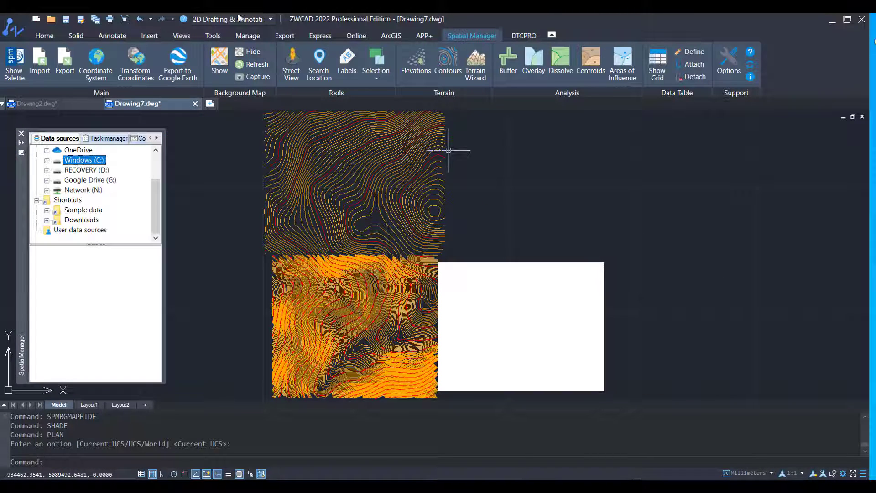
Display the standard Google Maps Map as the background map for the contours and terrain mesh.
{"action": "left_click", "coordinate": [215, 59]}
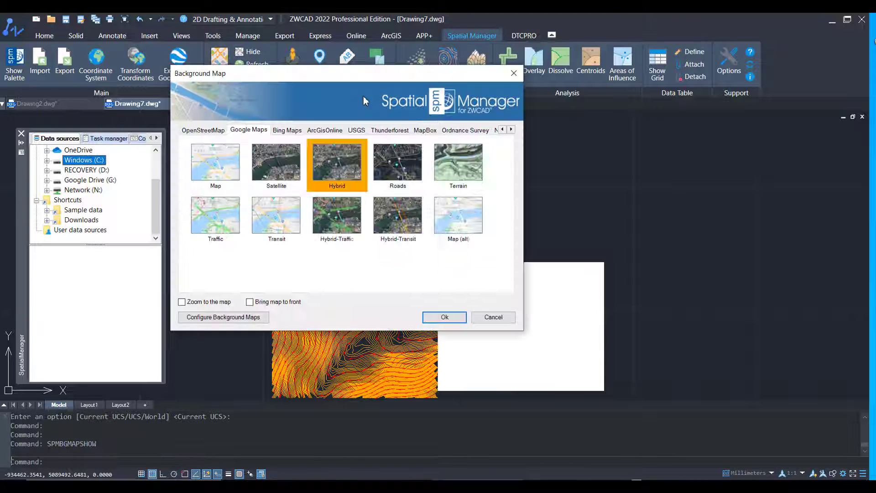
{"action": "left_click", "coordinate": [237, 177]}
{"action": "left_click", "coordinate": [433, 318]}
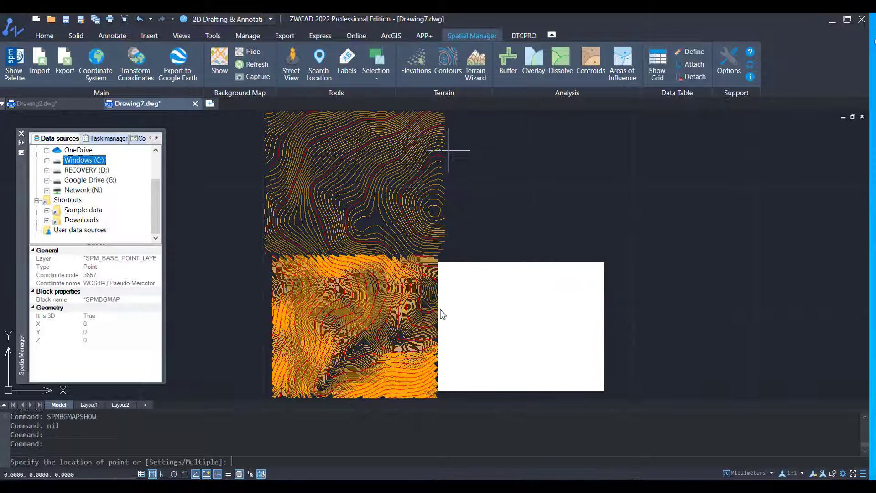